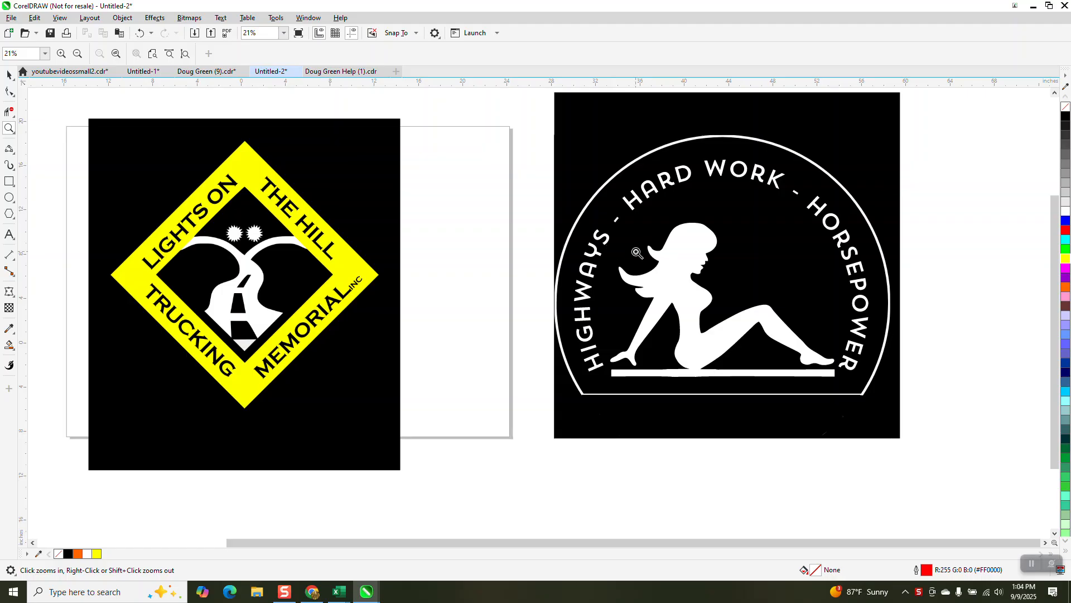
# Import the Mud Flap Girl SVG from Downloads and place it in the empty area beside the existing mud flap artwork.
pyautogui.click(12, 19)
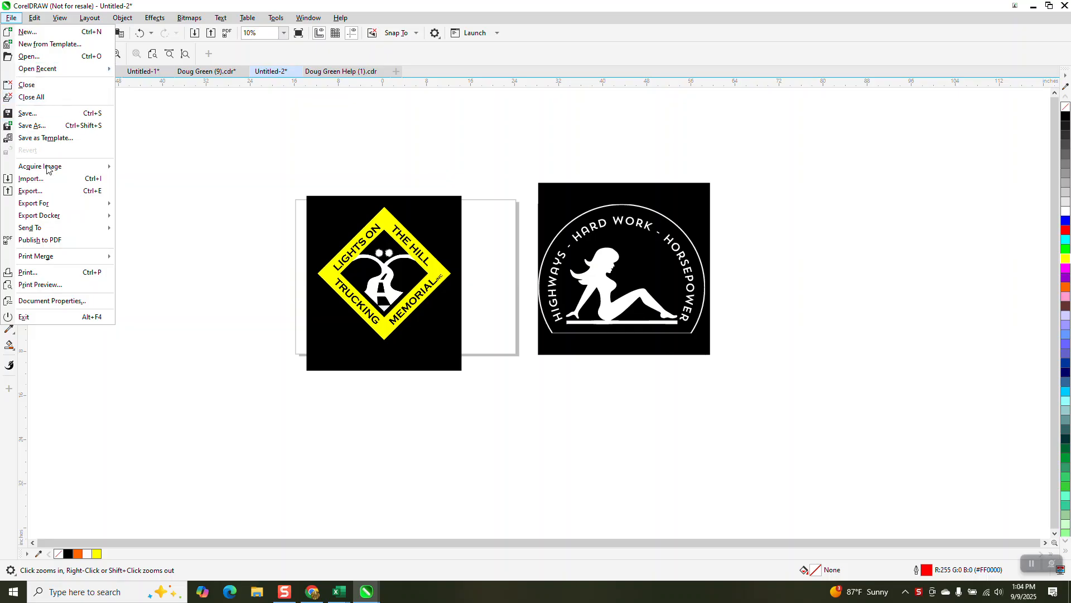
pyautogui.click(39, 179)
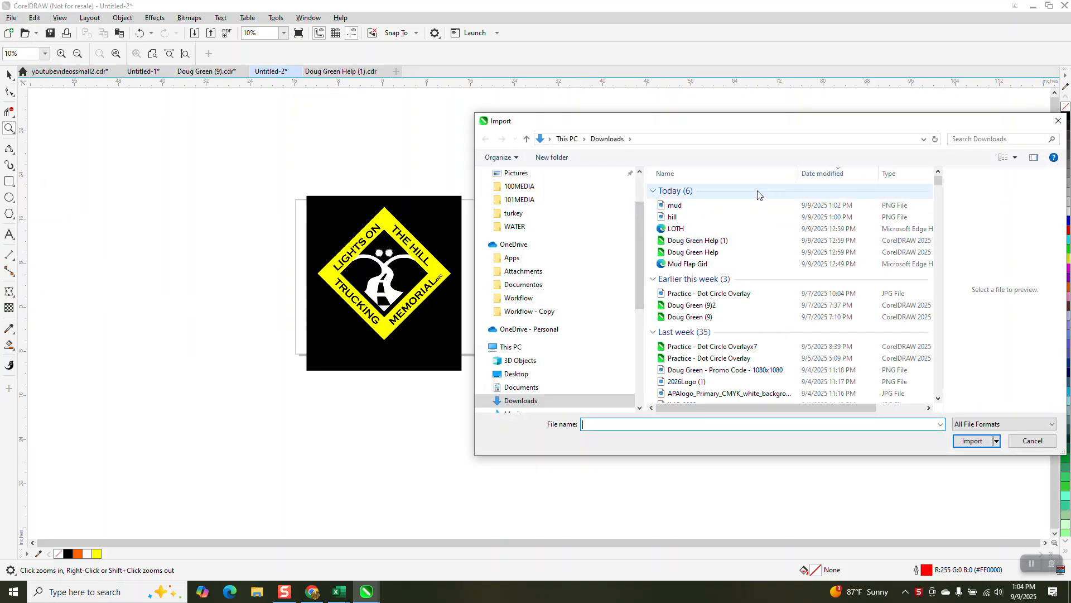
pyautogui.click(700, 264)
pyautogui.click(971, 464)
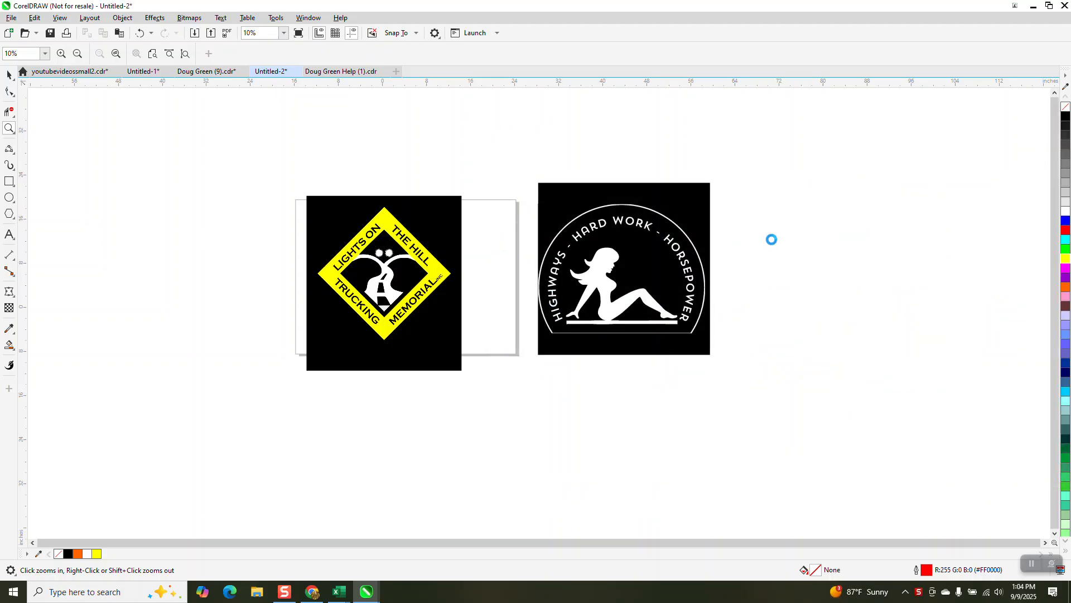
pyautogui.click(771, 238)
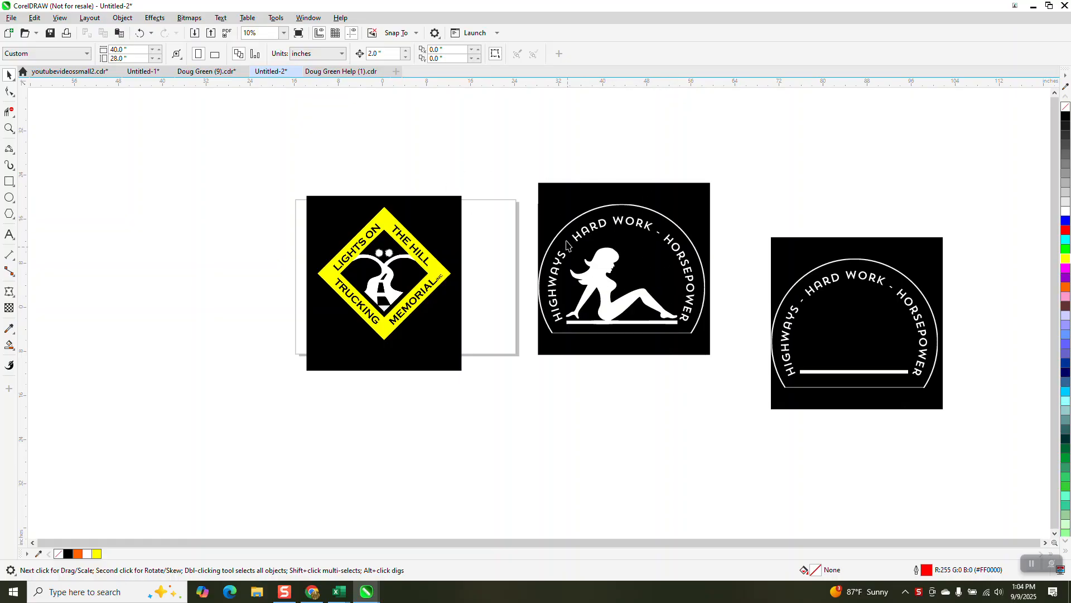
# Ungroup all objects in the imported Mud Flap Girl artwork.
pyautogui.click(882, 341)
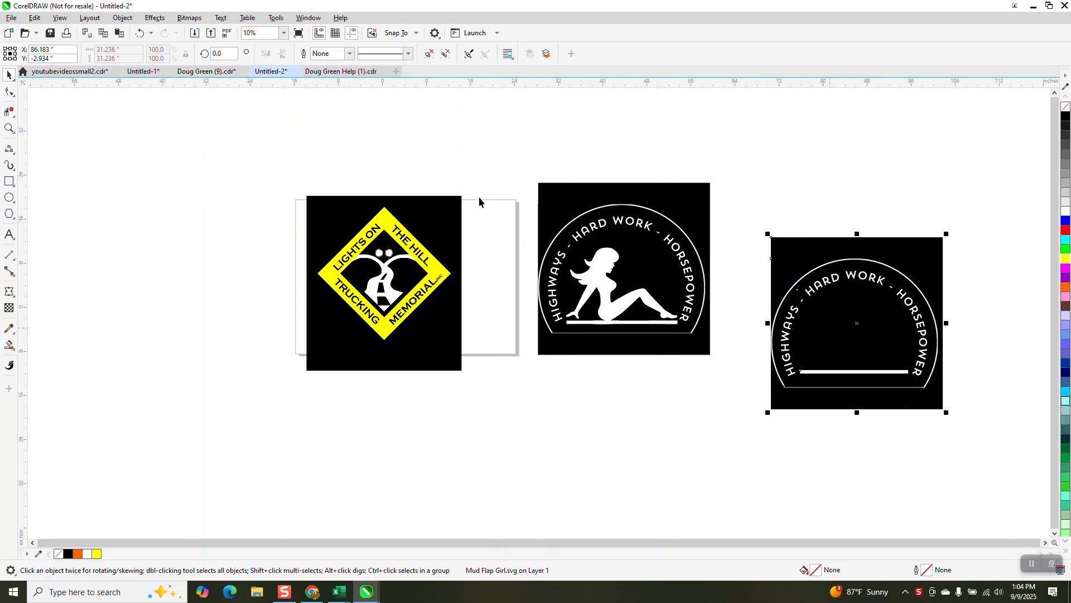
pyautogui.click(123, 18)
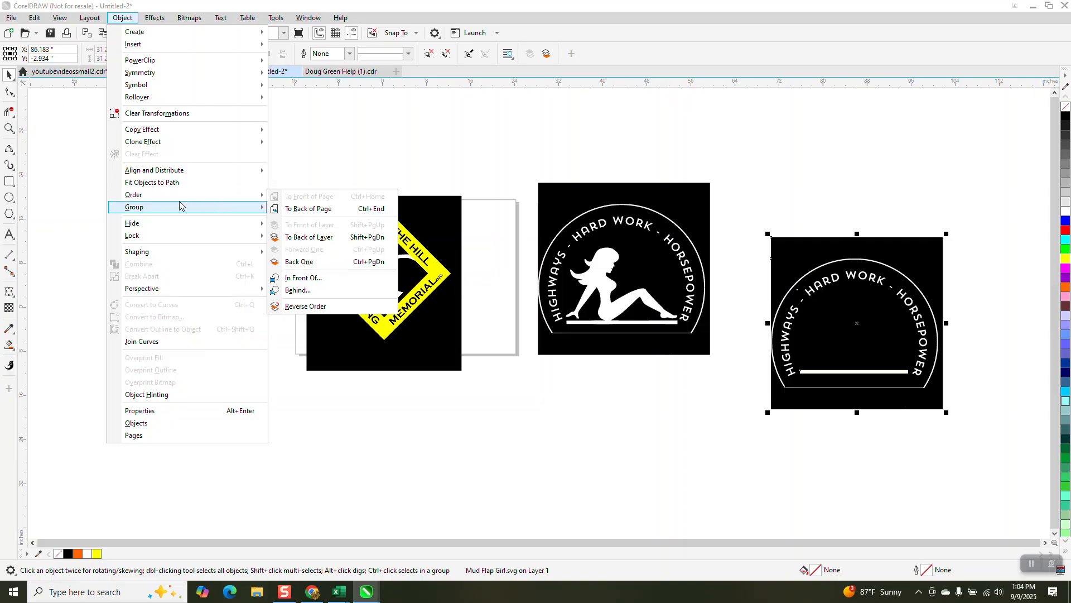
pyautogui.moveTo(167, 215)
pyautogui.click(275, 233)
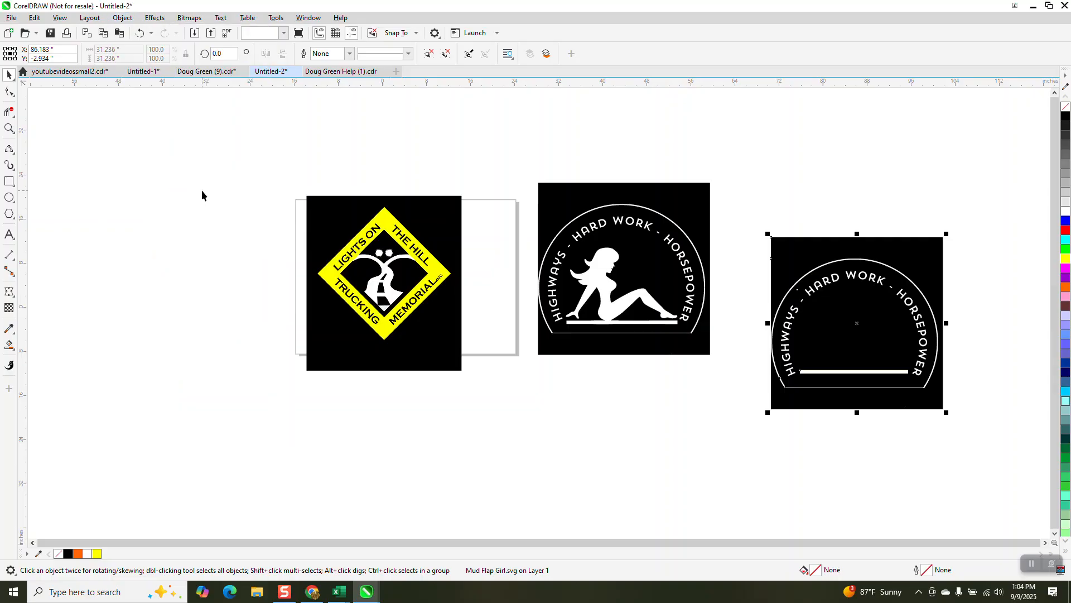
# Shift the inner PowerClip curve of the imported artwork slightly and bring it to the front of the page.
pyautogui.click(843, 323)
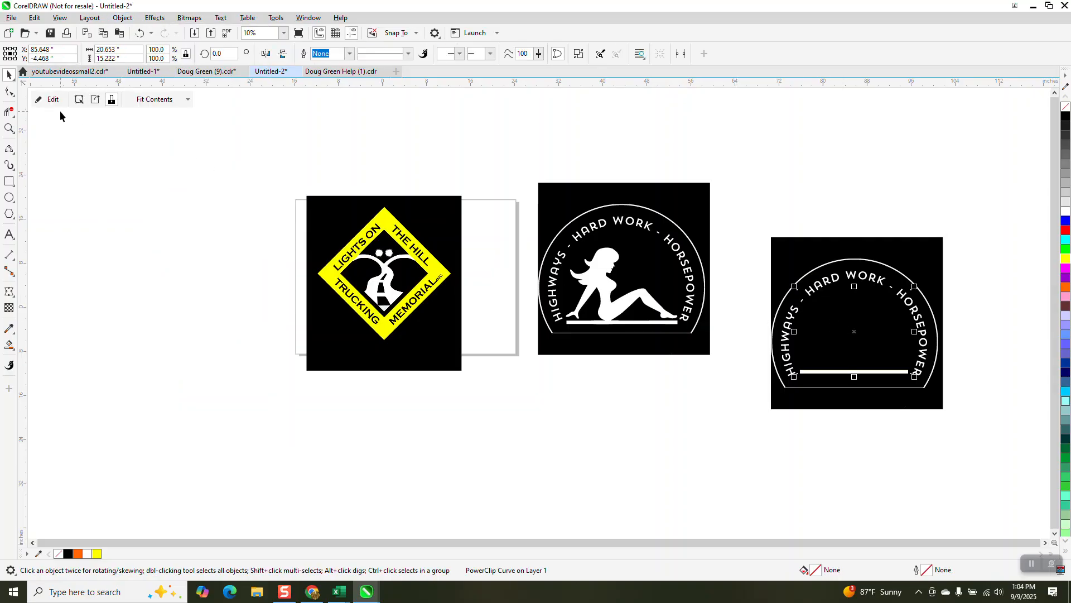
pyautogui.moveTo(849, 322); pyautogui.dragTo(839, 369)
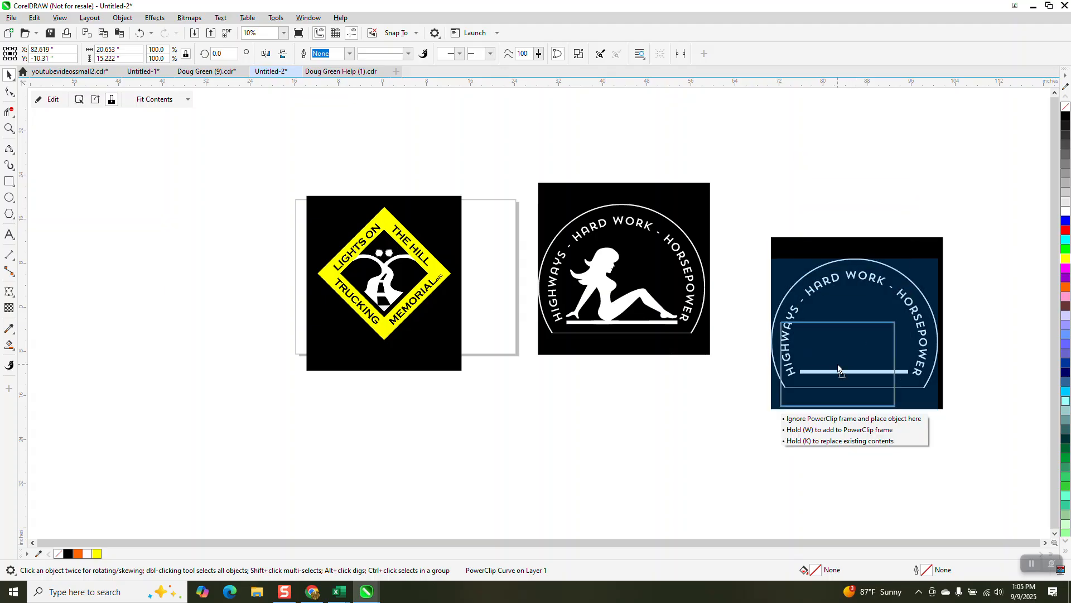
pyautogui.moveTo(838, 369); pyautogui.dragTo(855, 339)
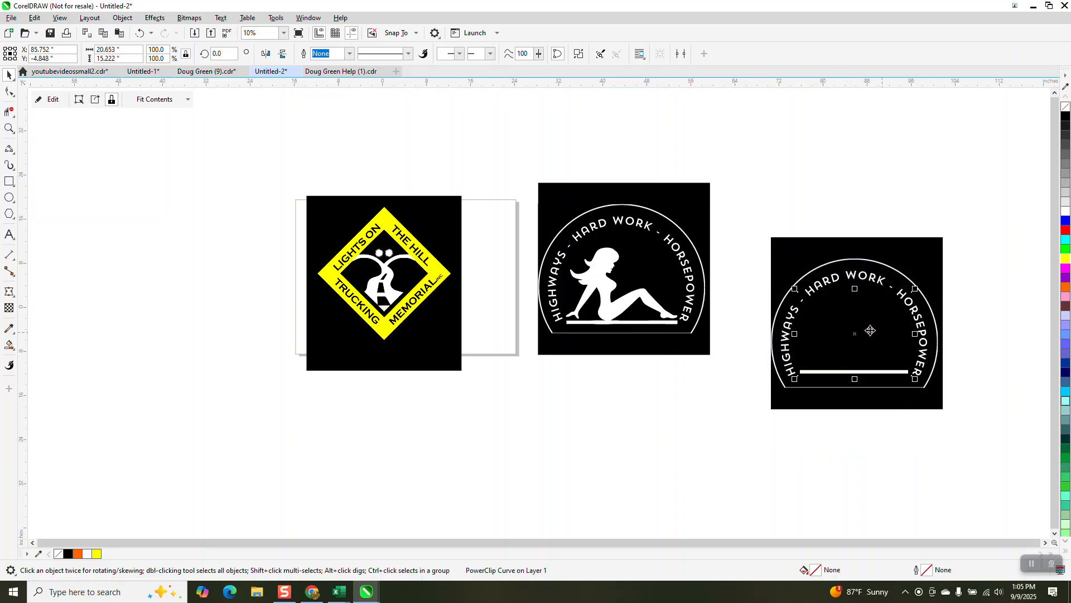
pyautogui.click(122, 17)
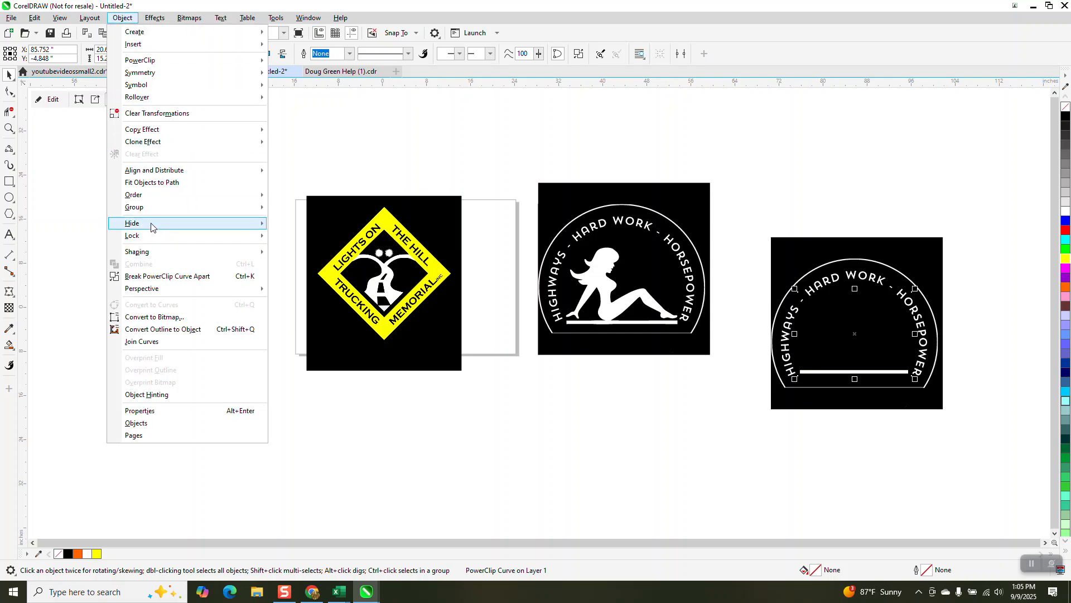
pyautogui.moveTo(148, 195)
pyautogui.click(299, 200)
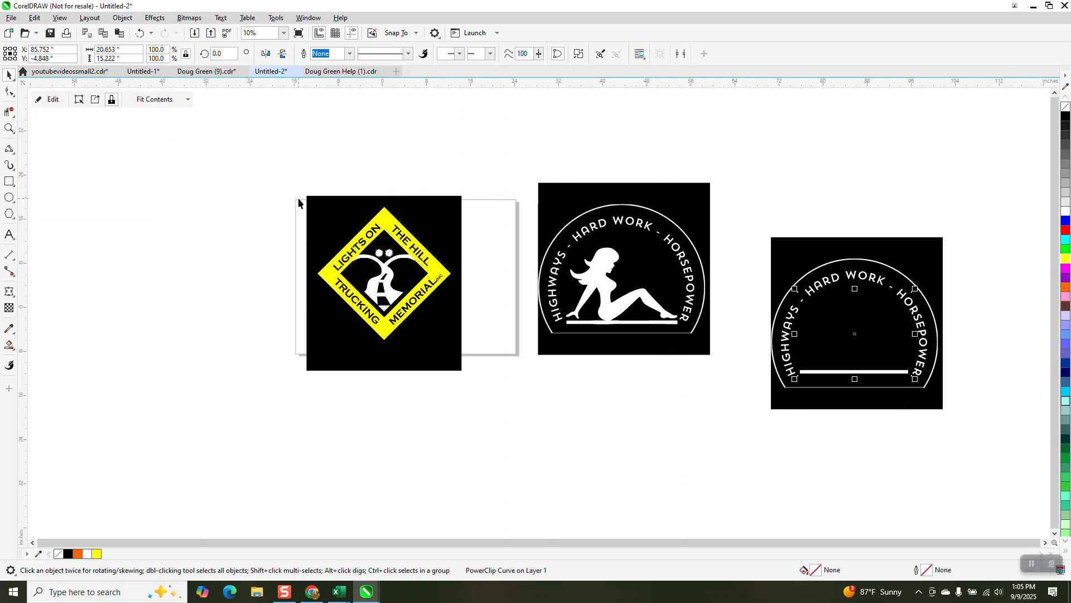
# Show the Objects docker and unlock the locked SVG data entries on Layer 1, except the lowest one.
pyautogui.click(309, 19)
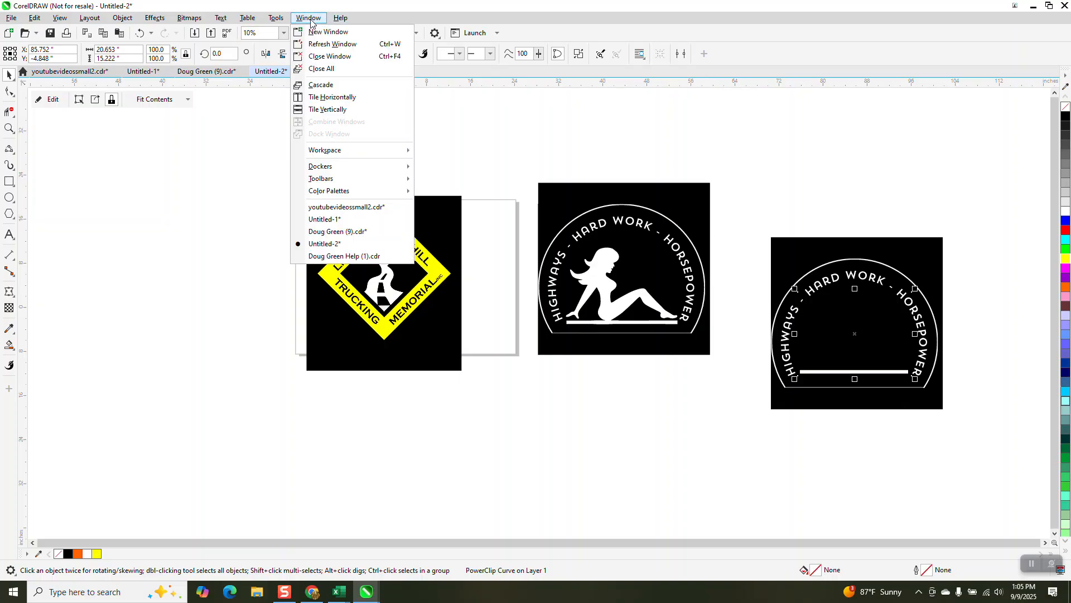
pyautogui.moveTo(328, 167)
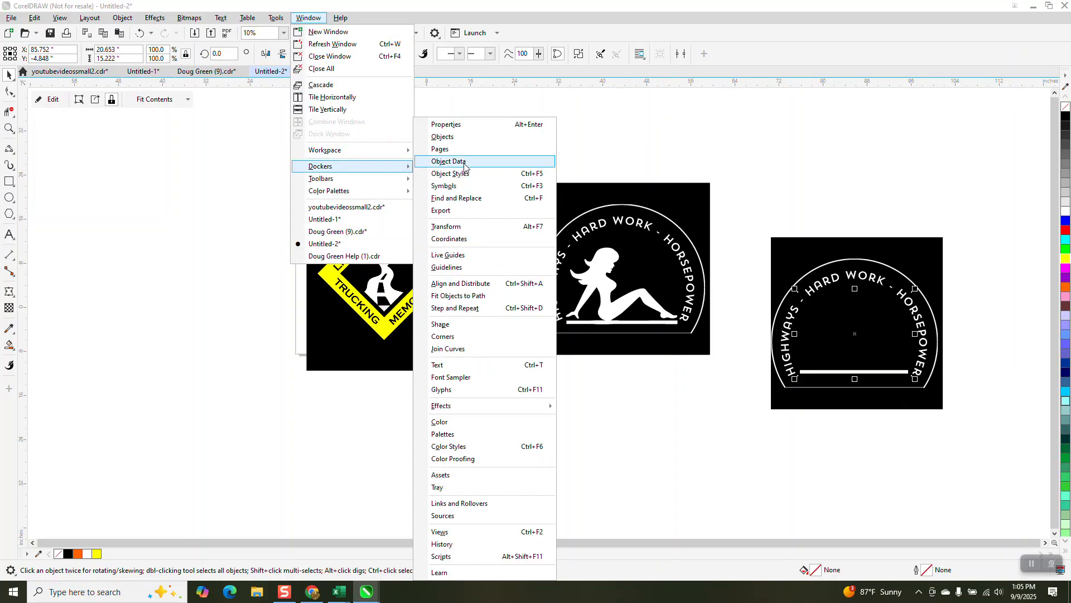
pyautogui.click(453, 140)
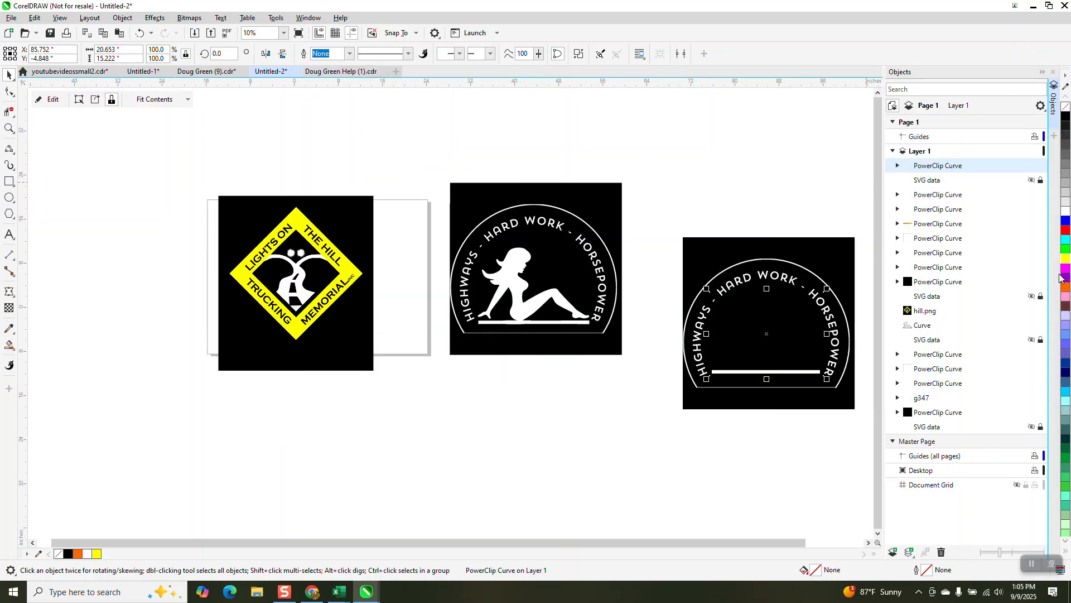
pyautogui.click(1040, 296)
pyautogui.click(1041, 340)
# Delete all pieces of the imported Mud Flap Girl artwork and close the Objects docker.
pyautogui.click(926, 242)
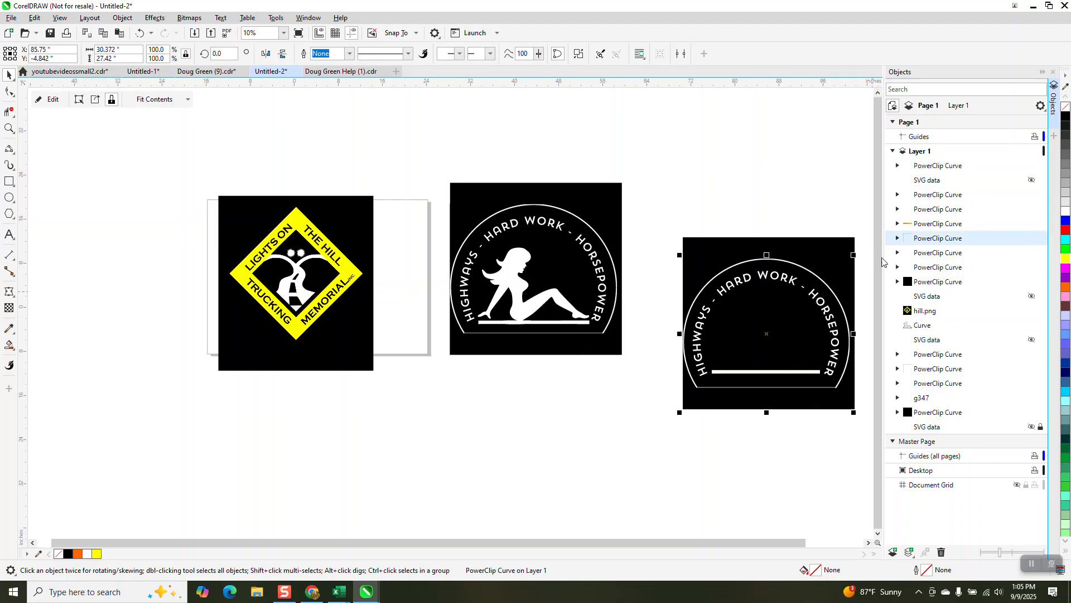
pyautogui.press('Delete')
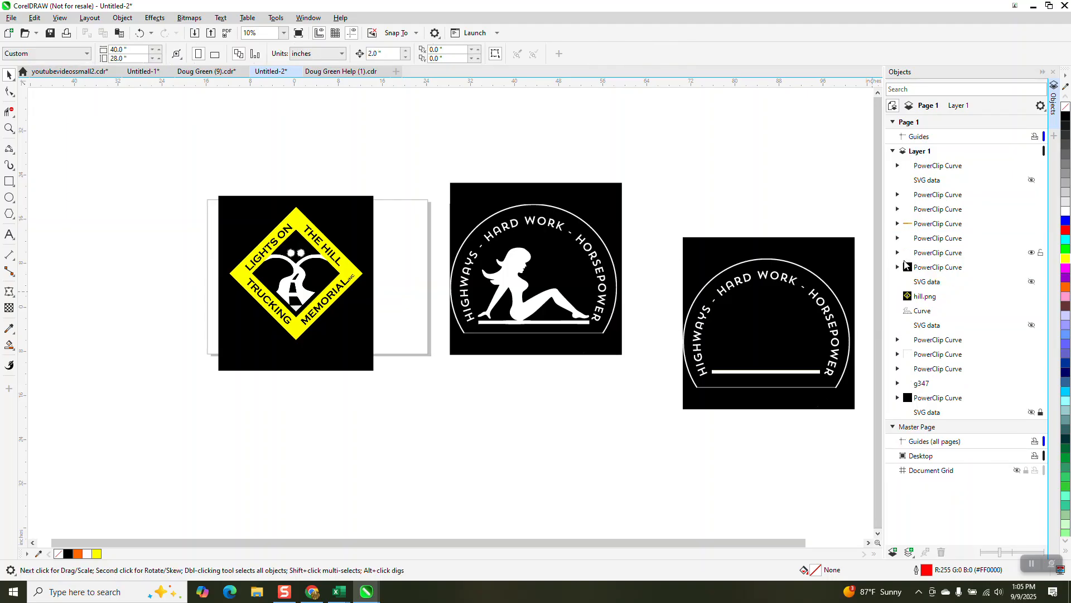
pyautogui.click(791, 331)
pyautogui.press('Delete')
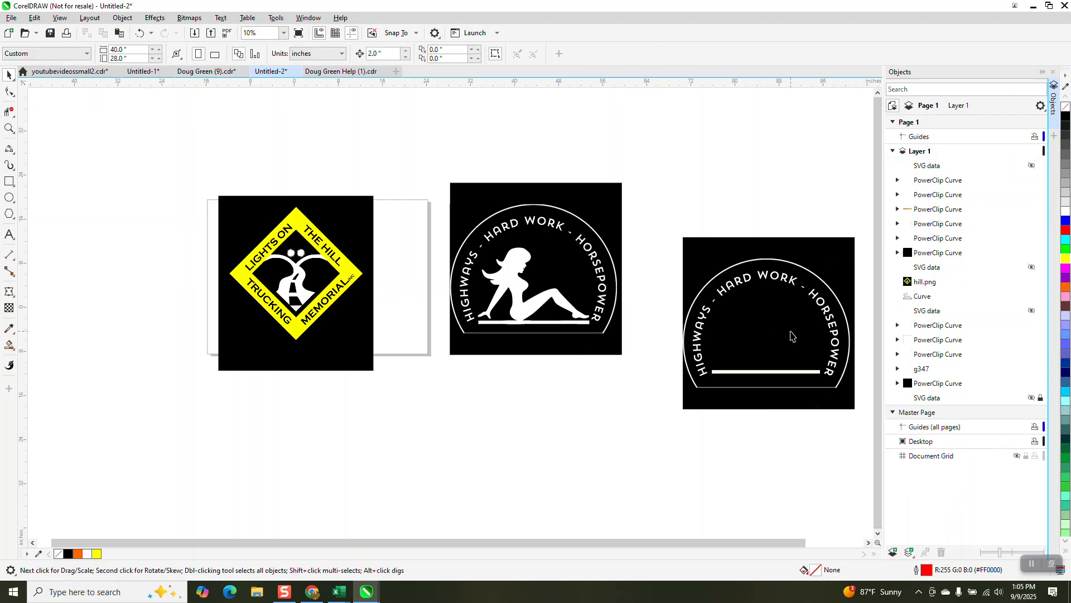
pyautogui.scroll(-2, 784, 295)
pyautogui.moveTo(702, 234); pyautogui.dragTo(845, 396)
pyautogui.press('Delete')
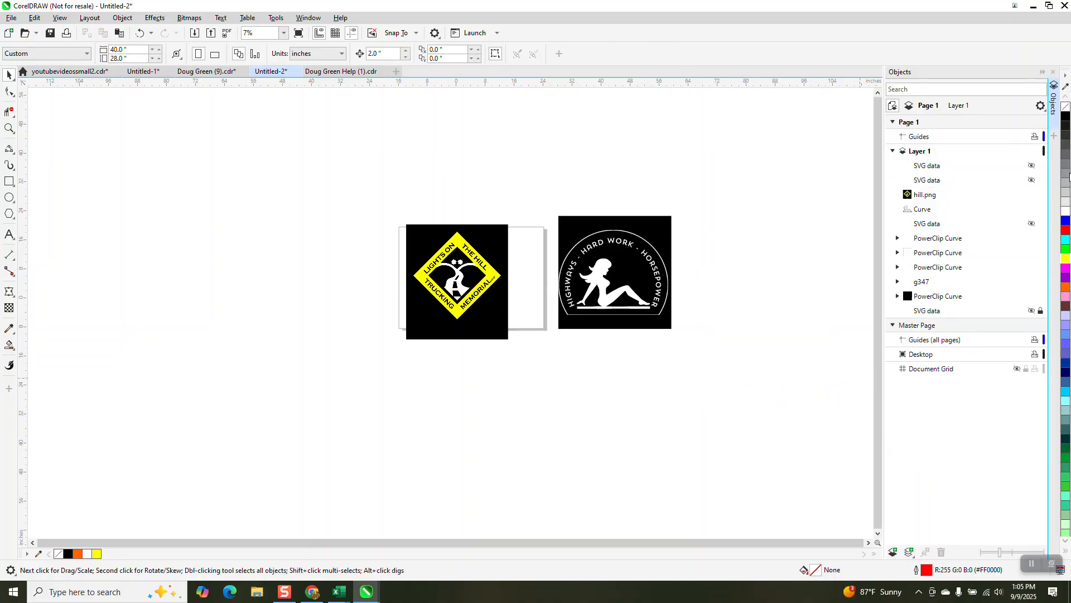
pyautogui.click(1053, 73)
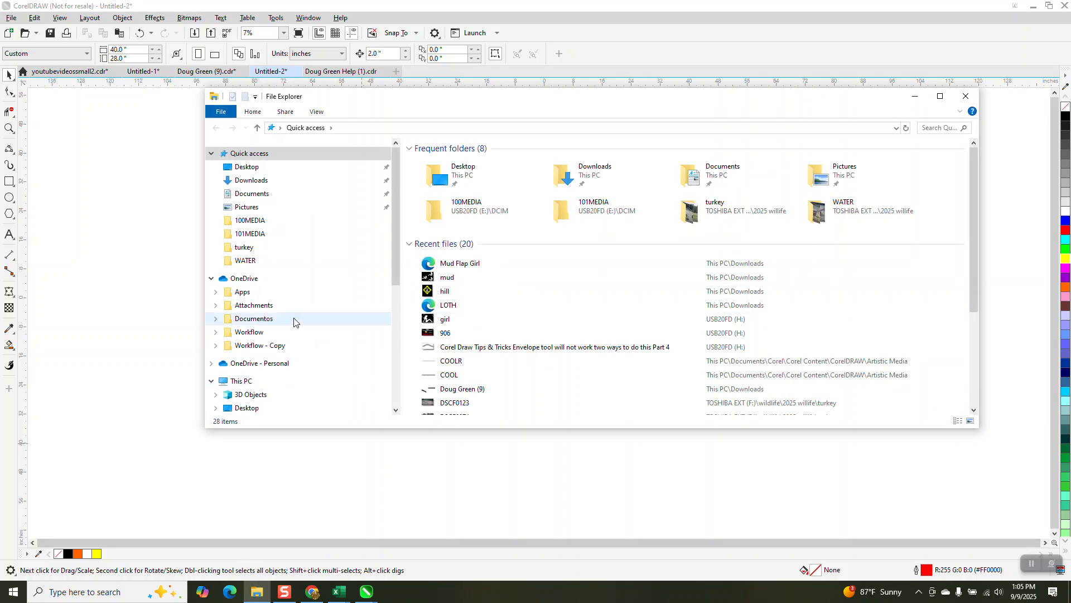
# Open the LOTH SVG from the Downloads folder in Microsoft Edge to view its artwork.
pyautogui.click(249, 181)
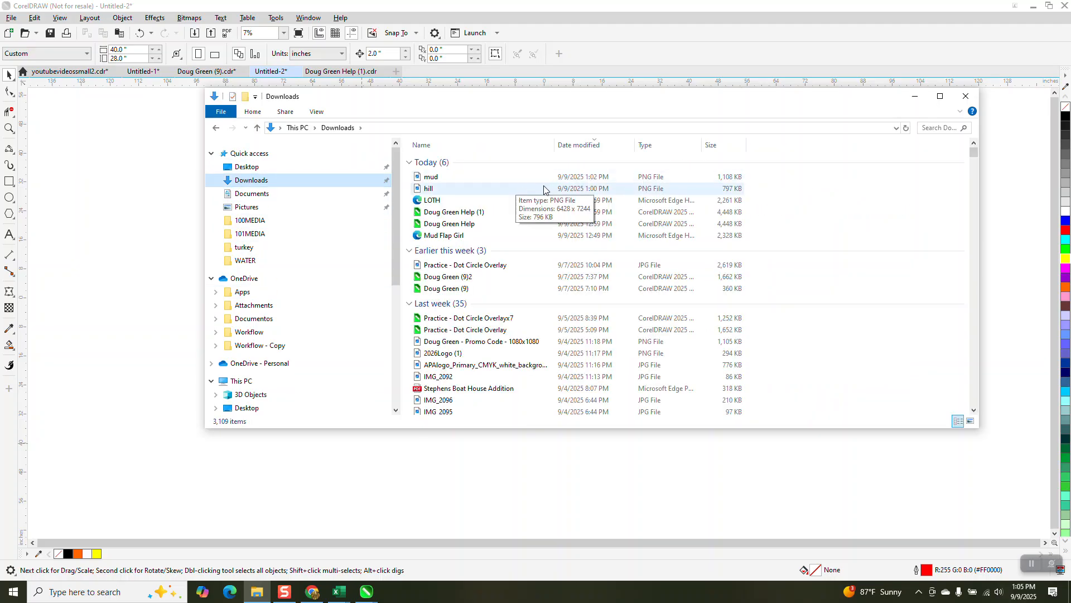
pyautogui.rightClick(434, 202)
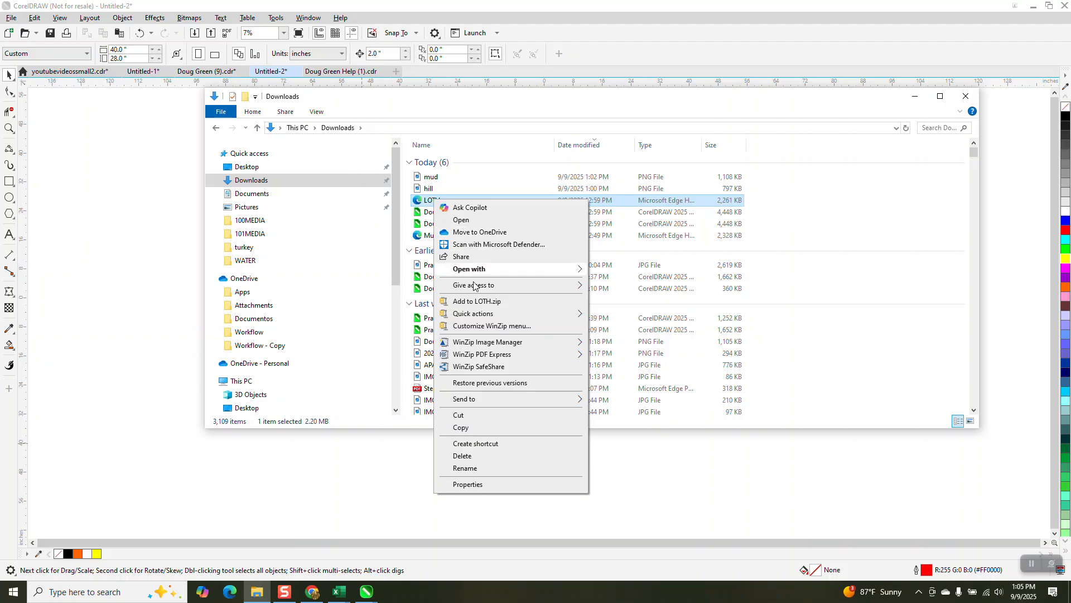
pyautogui.moveTo(482, 271)
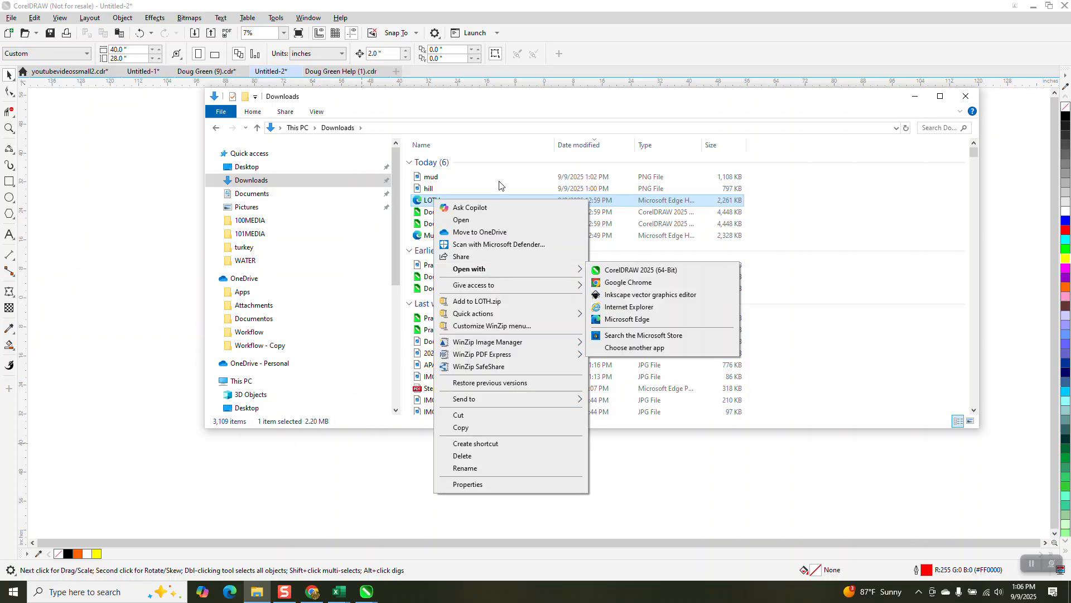
pyautogui.click(424, 202)
pyautogui.doubleClick(425, 201)
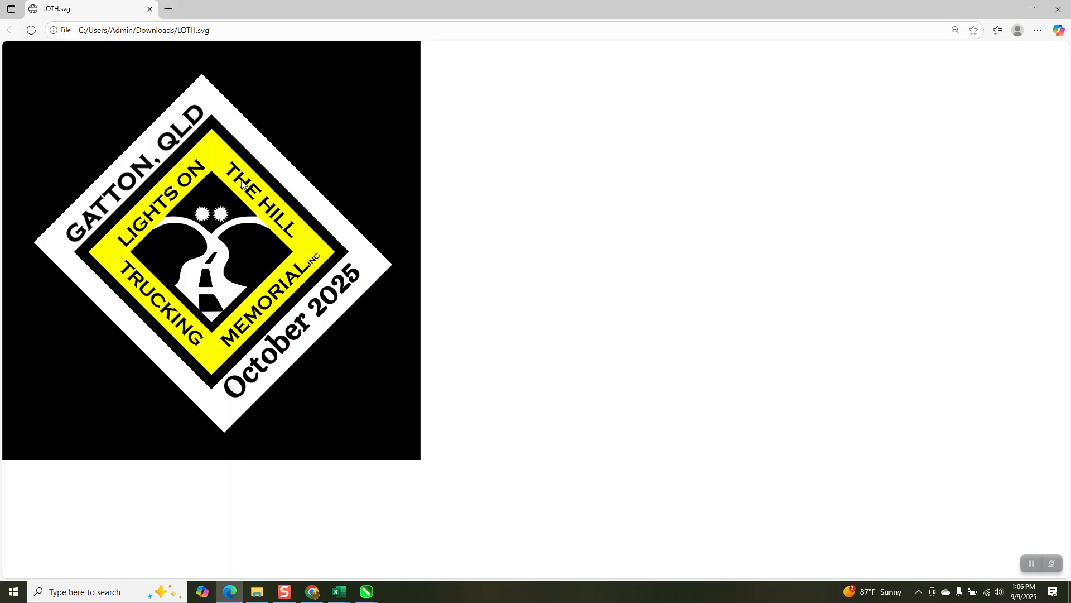
pyautogui.rightClick(240, 186)
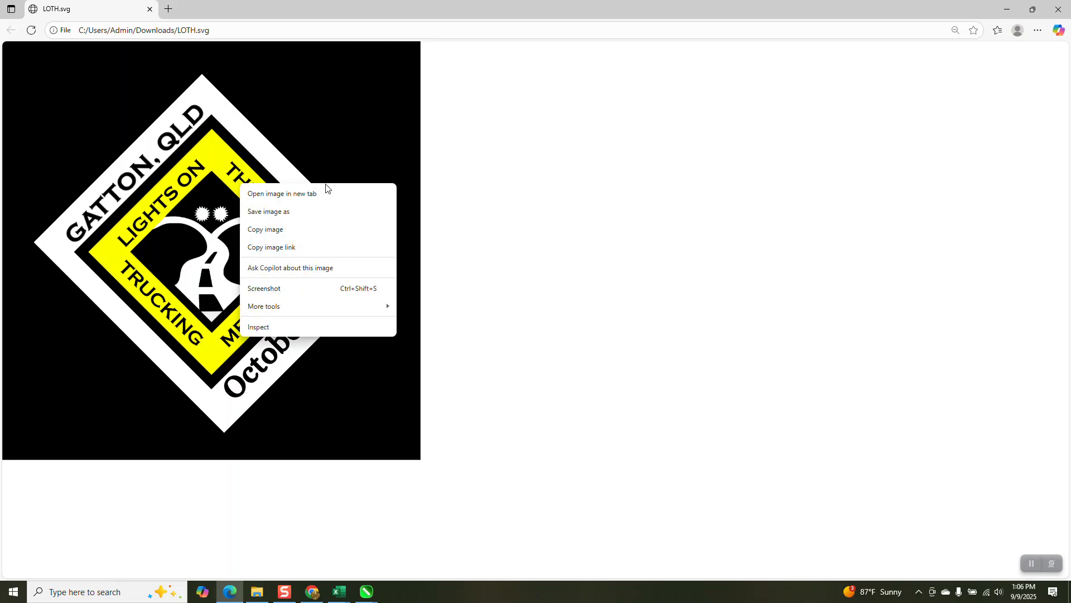
pyautogui.click(282, 212)
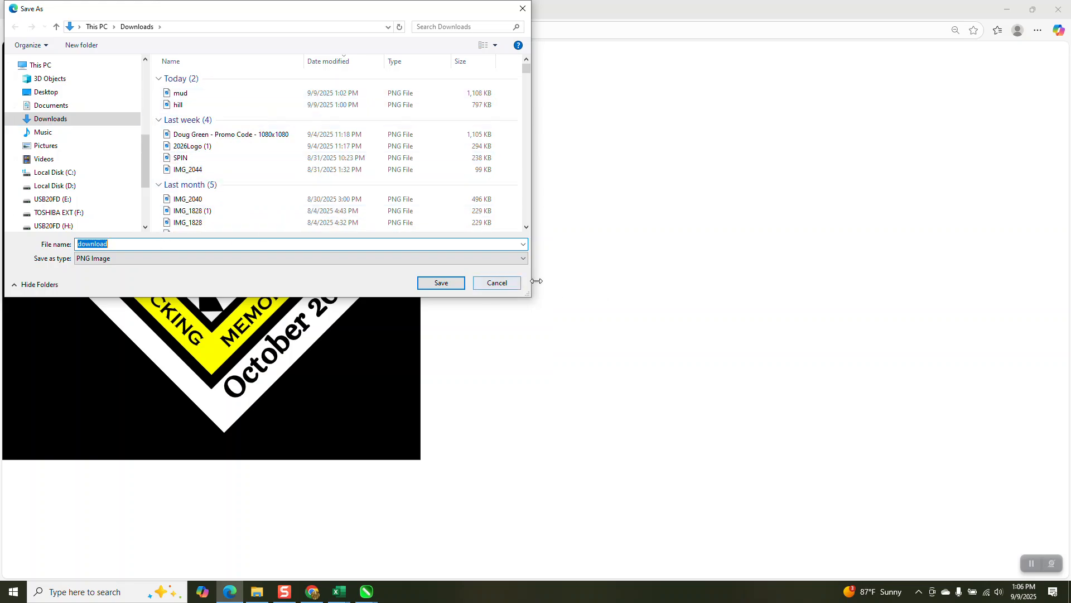
pyautogui.click(503, 286)
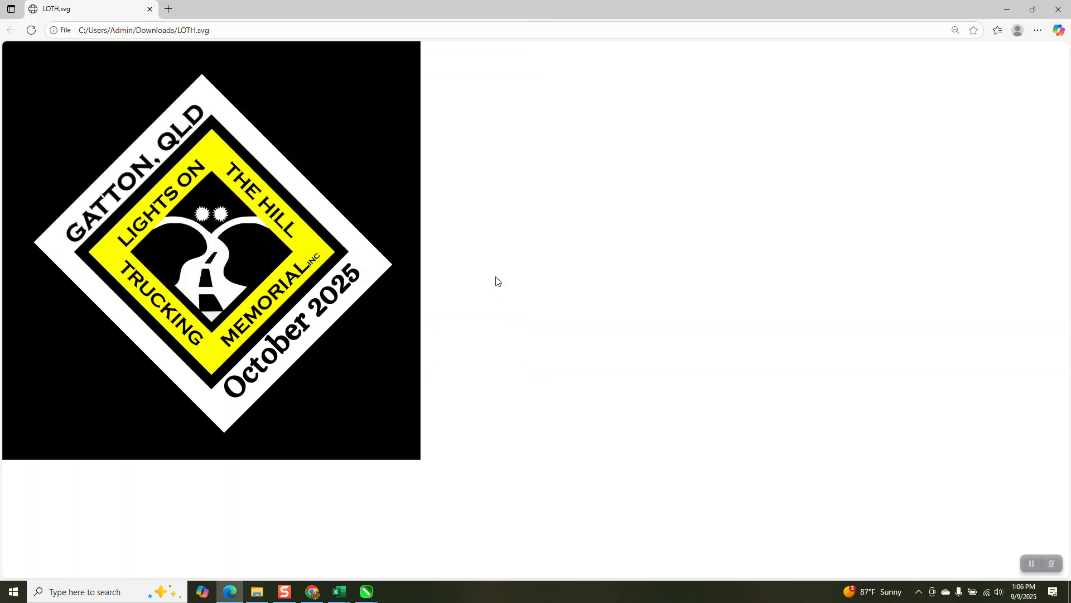
# Switch back to the Untitled-2 document in CorelDRAW, import the hill PNG from Downloads, and position it clear of the existing artwork.
pyautogui.click(366, 591)
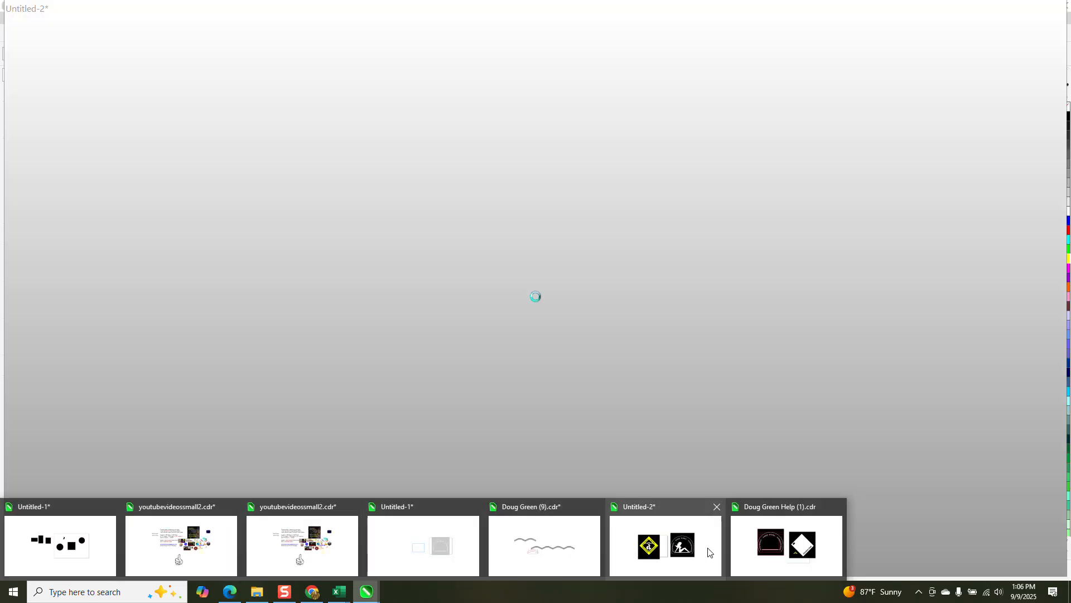
pyautogui.click(708, 553)
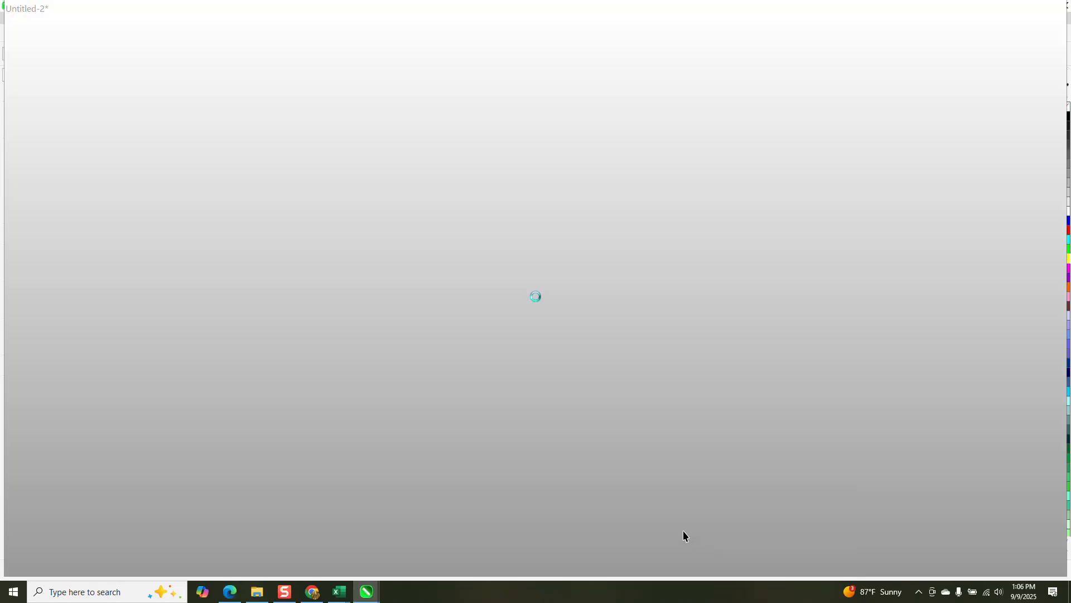
pyautogui.rightClick(212, 188)
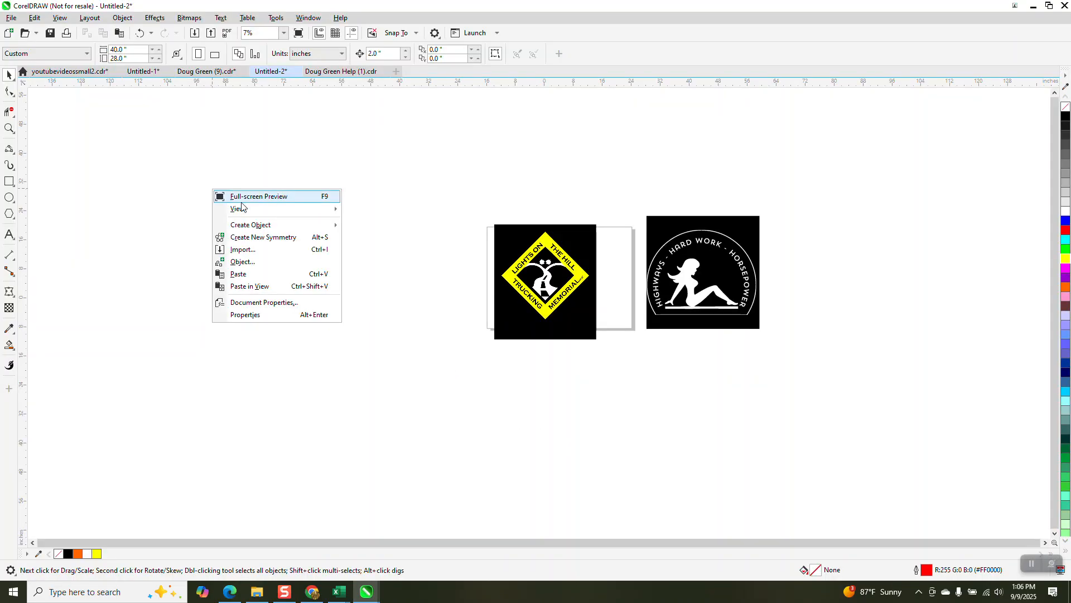
pyautogui.click(245, 249)
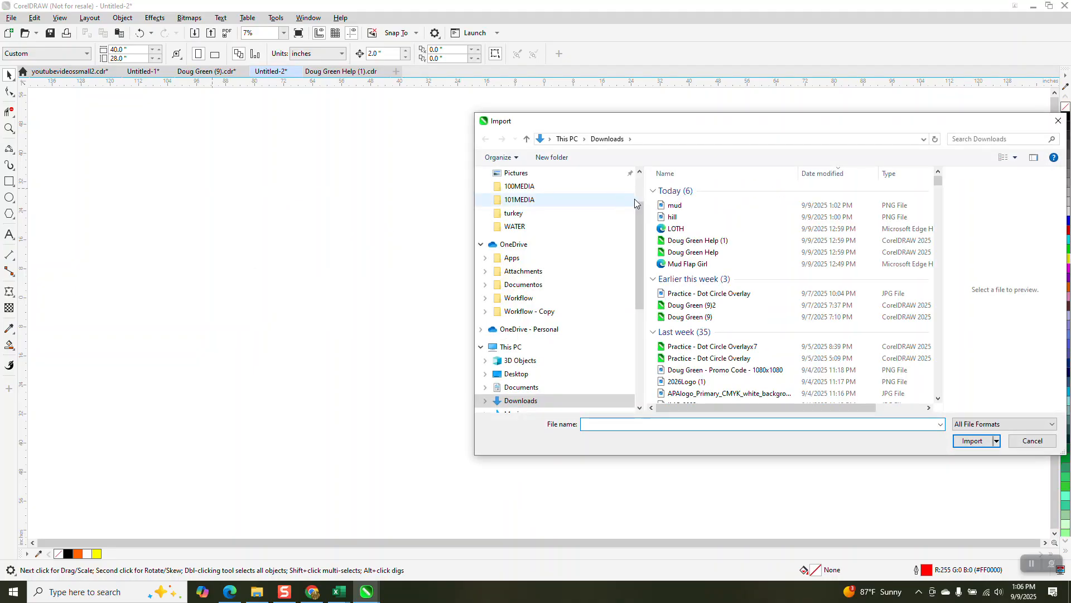
pyautogui.click(673, 217)
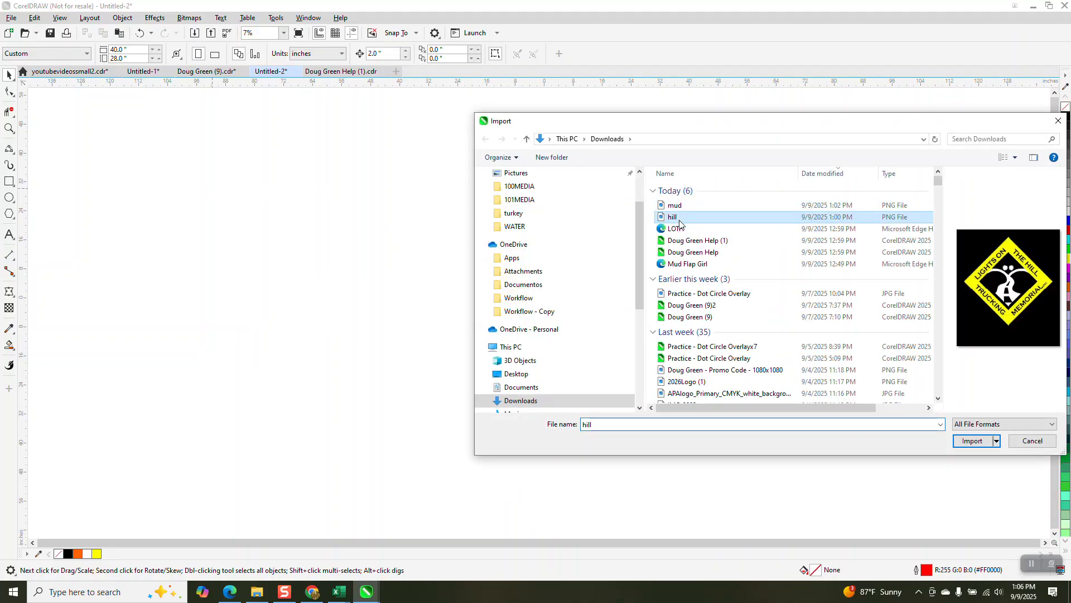
pyautogui.click(972, 441)
pyautogui.click(278, 233)
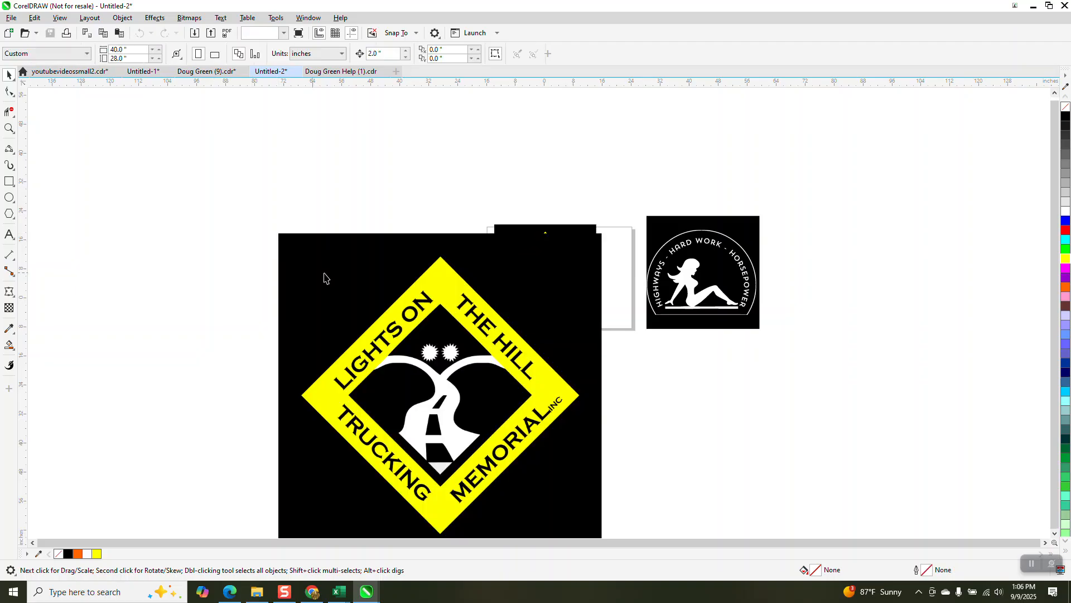
pyautogui.moveTo(350, 268); pyautogui.dragTo(179, 151)
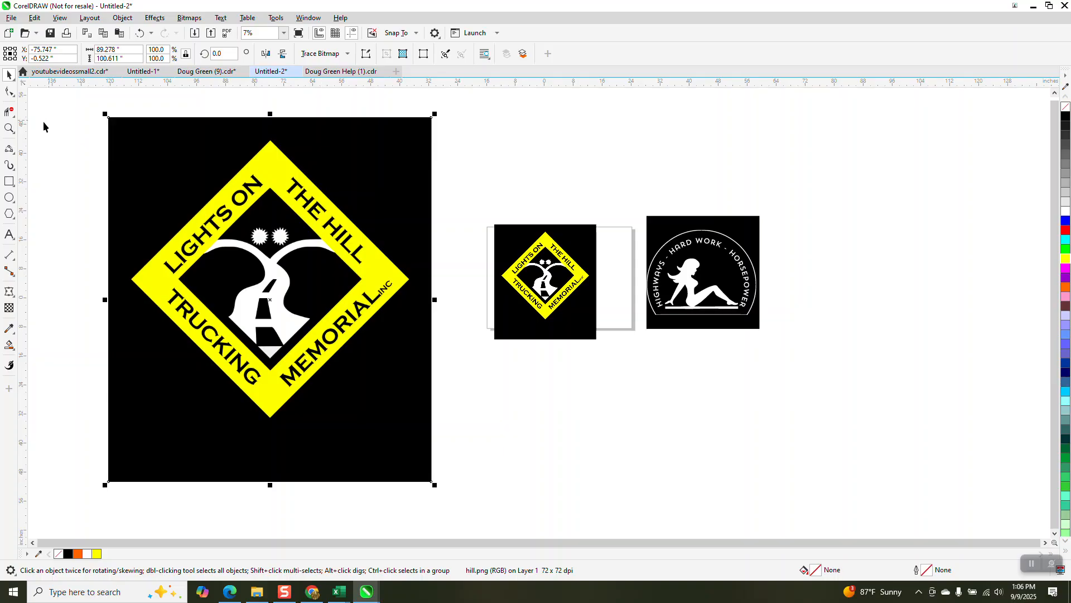
# Draw a rectangle about 121 by 119 inches around the large hill image and fill it yellow.
pyautogui.click(10, 128)
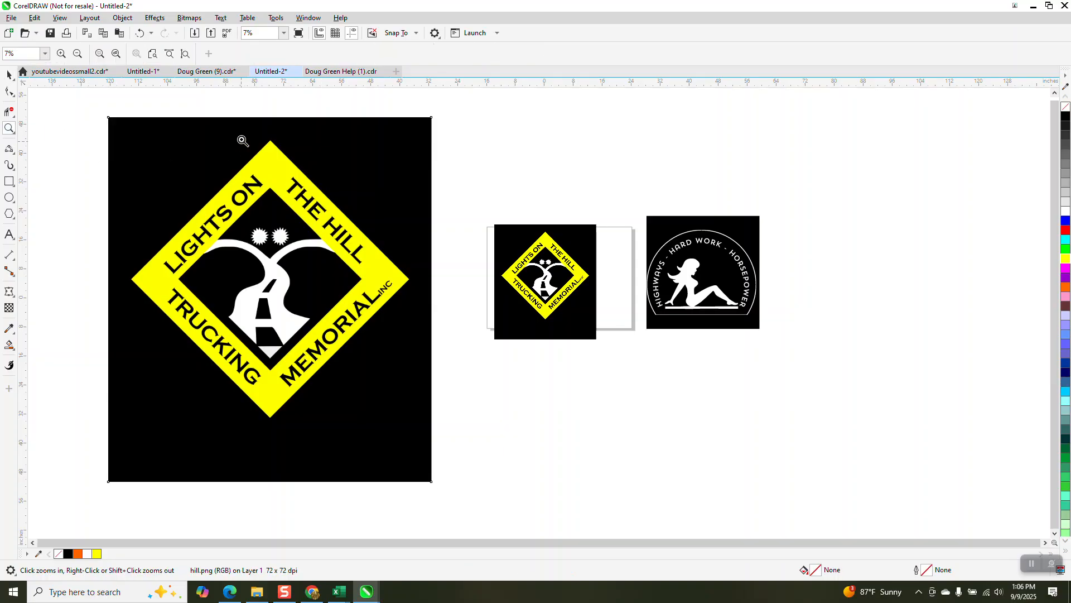
pyautogui.moveTo(243, 140); pyautogui.dragTo(393, 203)
pyautogui.rightClick(398, 190)
pyautogui.rightClick(397, 184)
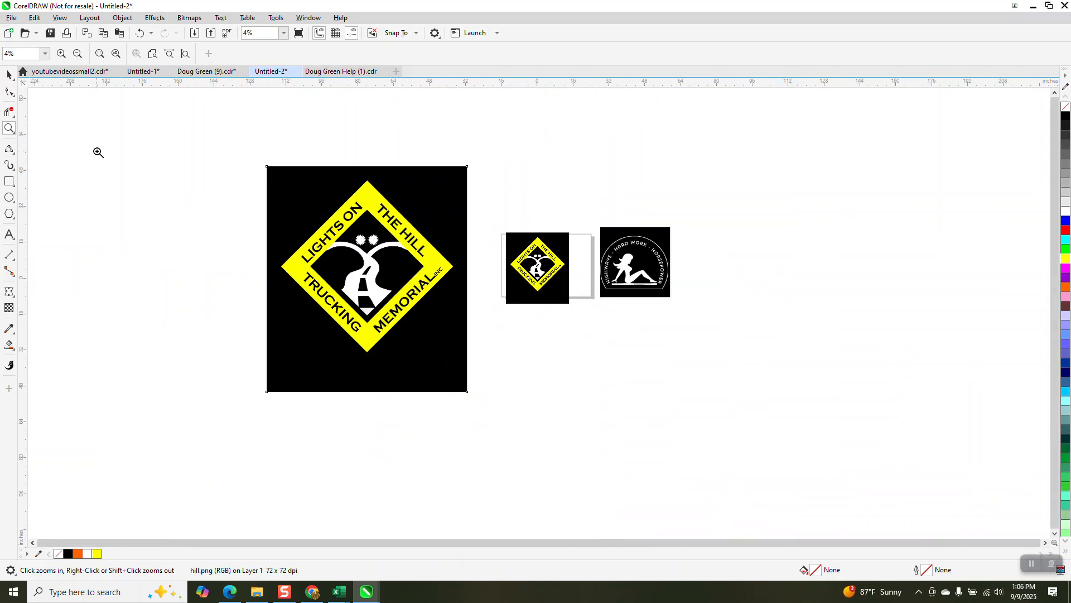
pyautogui.click(9, 74)
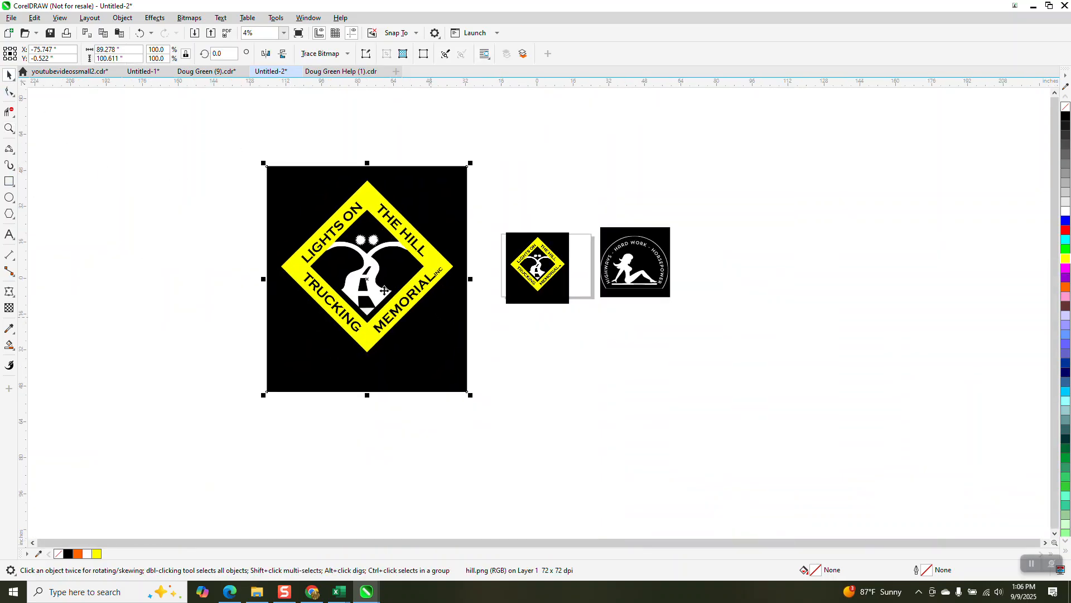
pyautogui.click(9, 181)
pyautogui.moveTo(220, 144); pyautogui.dragTo(493, 411)
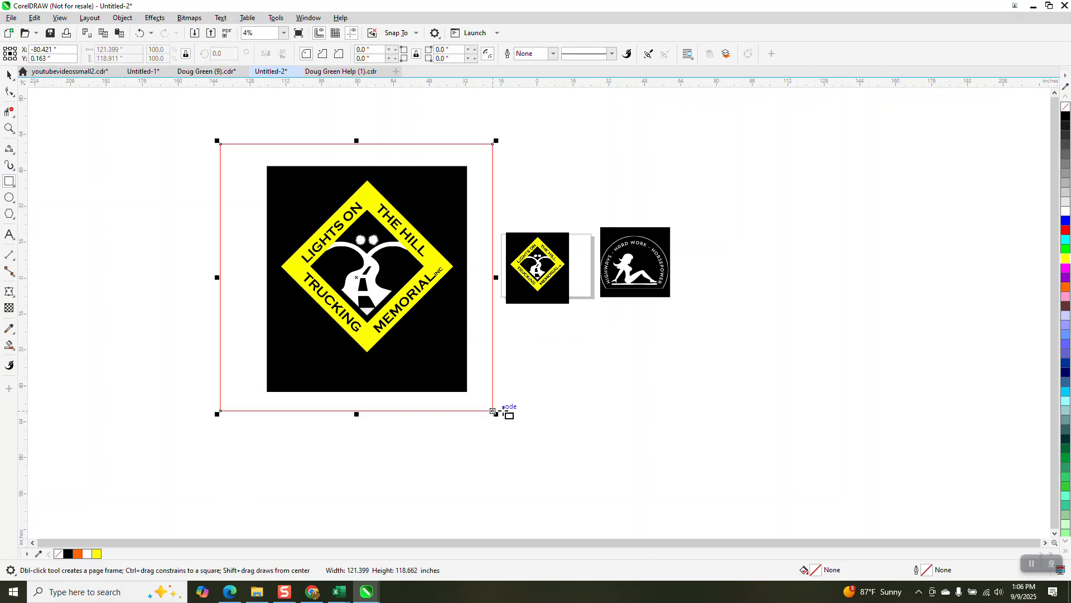
pyautogui.click(1065, 258)
# Send the yellow rectangle to the back of the page, behind the hill image.
pyautogui.click(122, 18)
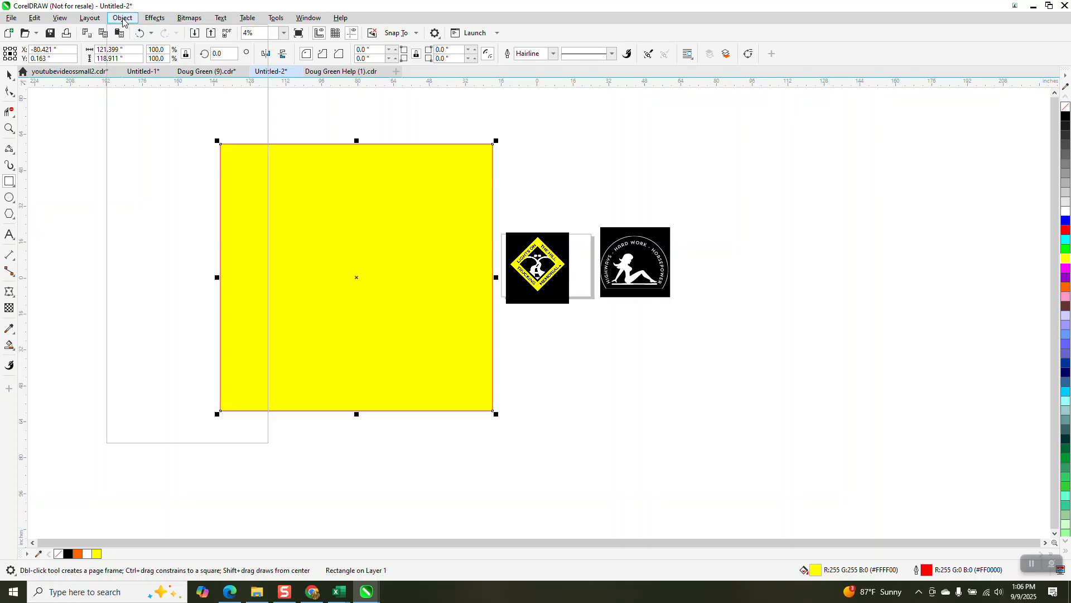
pyautogui.moveTo(146, 195)
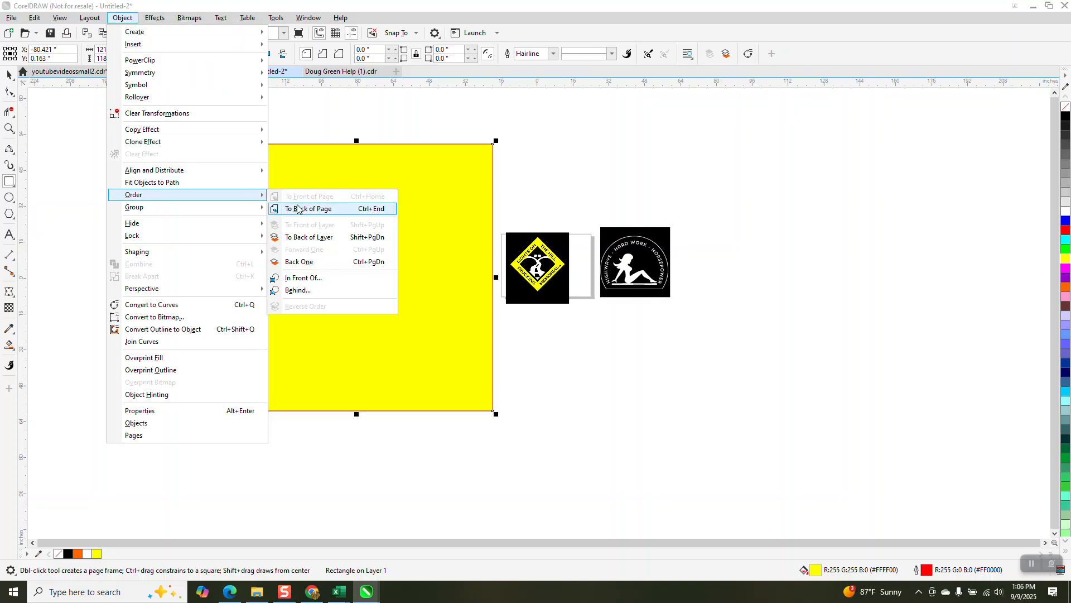
pyautogui.click(304, 208)
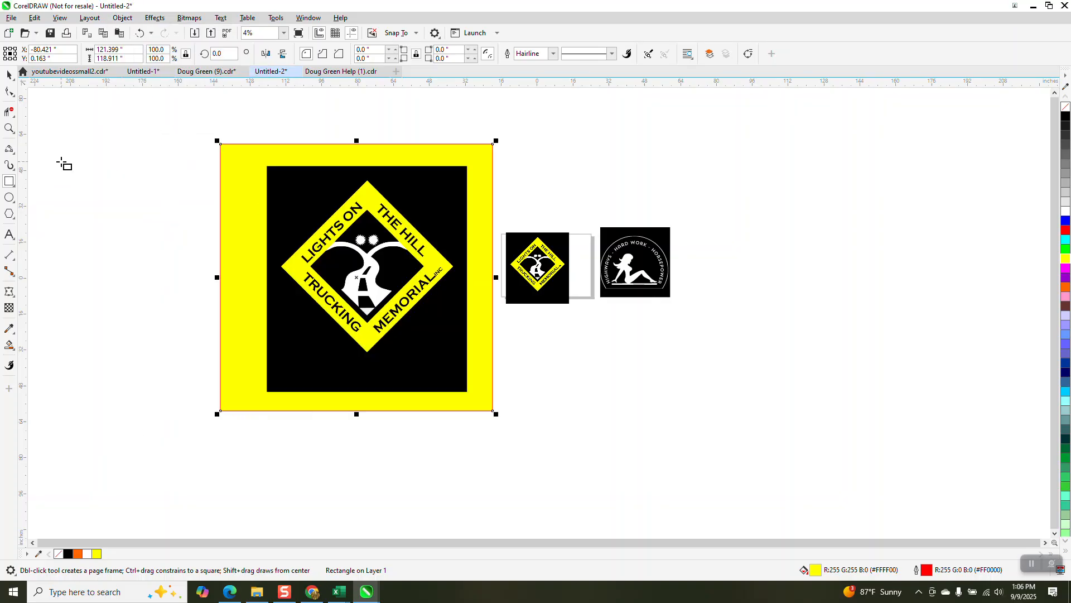
# Delete the yellow rectangle behind the hill image.
pyautogui.click(8, 75)
pyautogui.click(232, 163)
pyautogui.press('Delete')
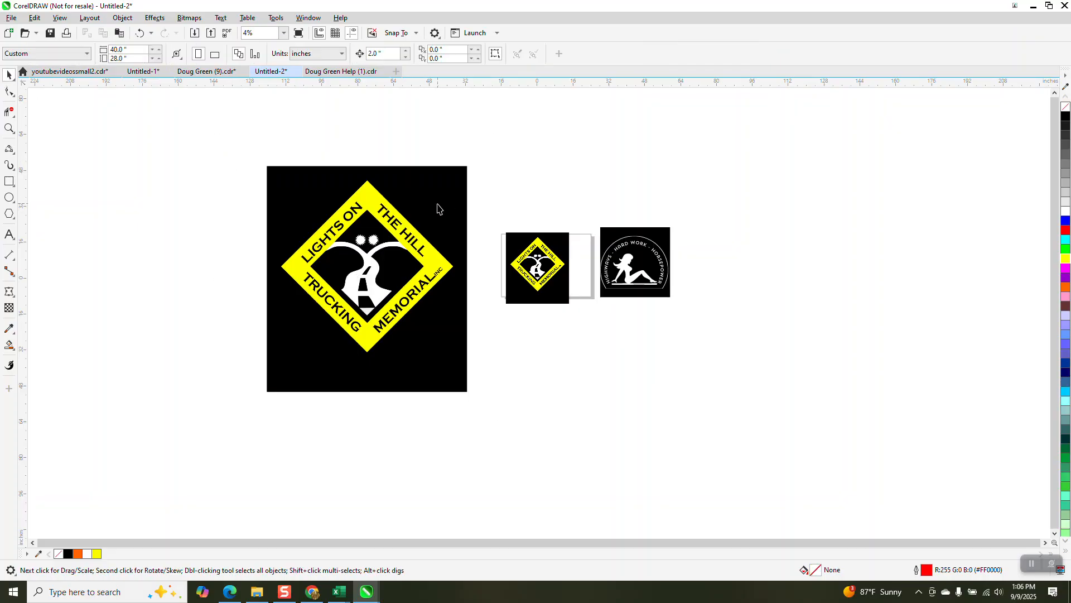
pyautogui.click(437, 266)
pyautogui.click(122, 17)
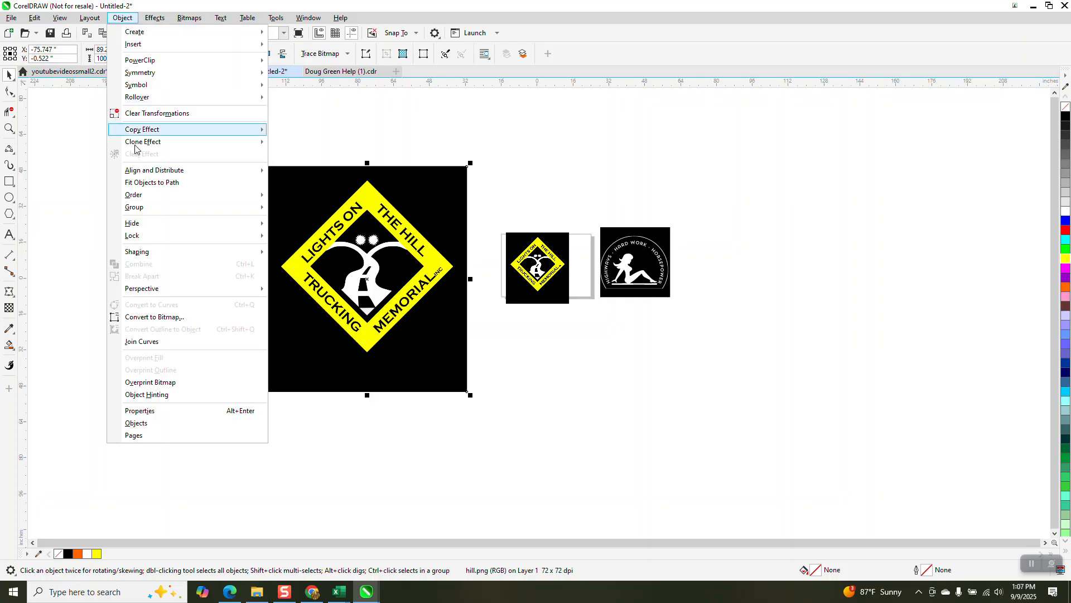
pyautogui.moveTo(150, 212)
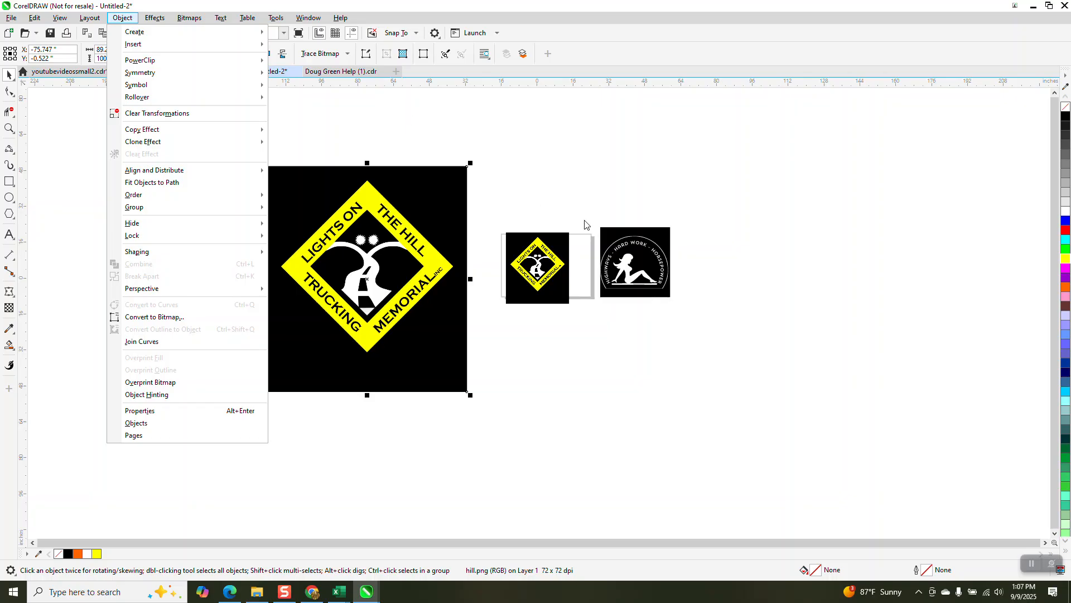
pyautogui.click(594, 258)
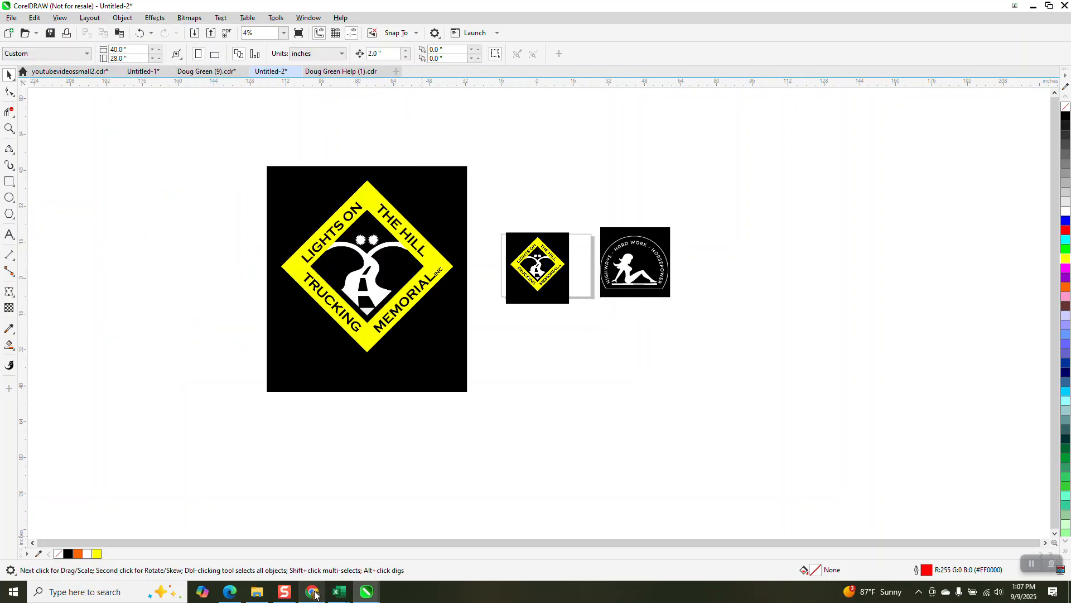
# Open the mud PNG from the Downloads folder in File Explorer to view its silhouettes, and close the image viewer.
pyautogui.moveTo(314, 596)
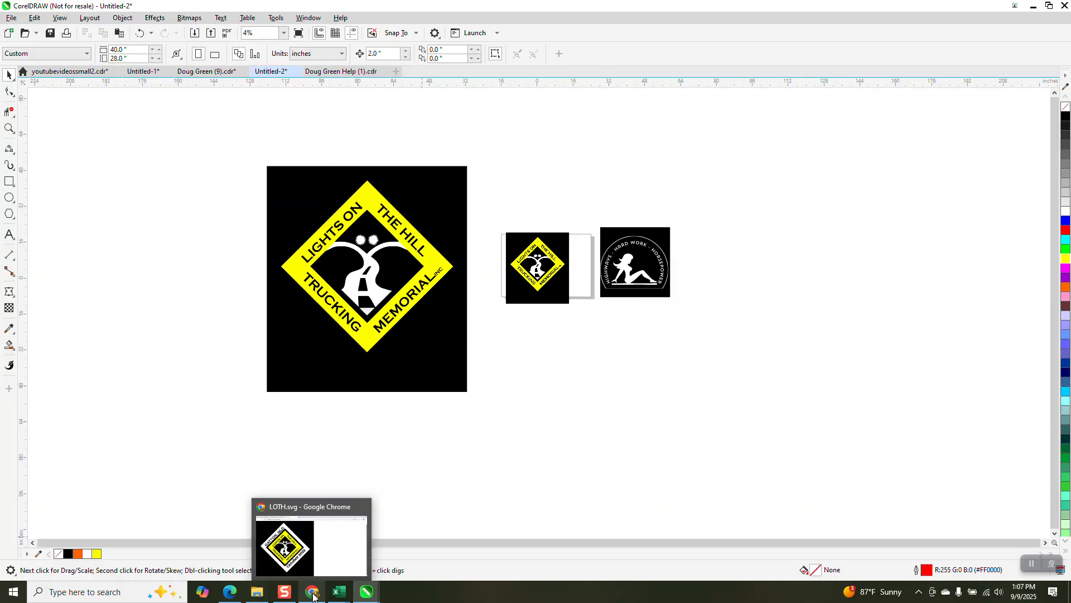
pyautogui.click(257, 592)
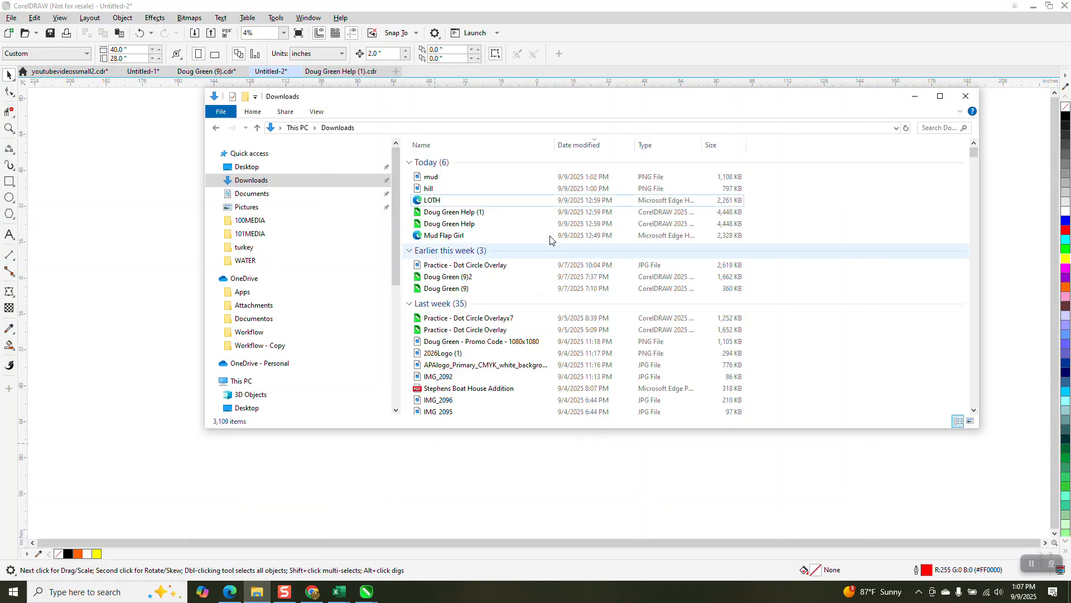
pyautogui.click(437, 177)
pyautogui.doubleClick(436, 177)
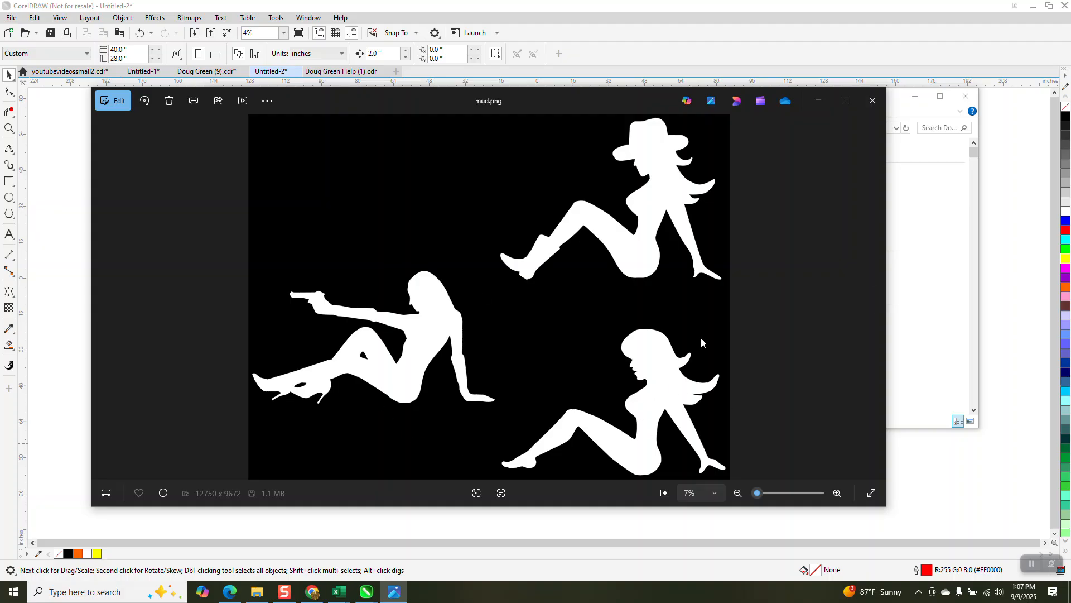
pyautogui.click(873, 100)
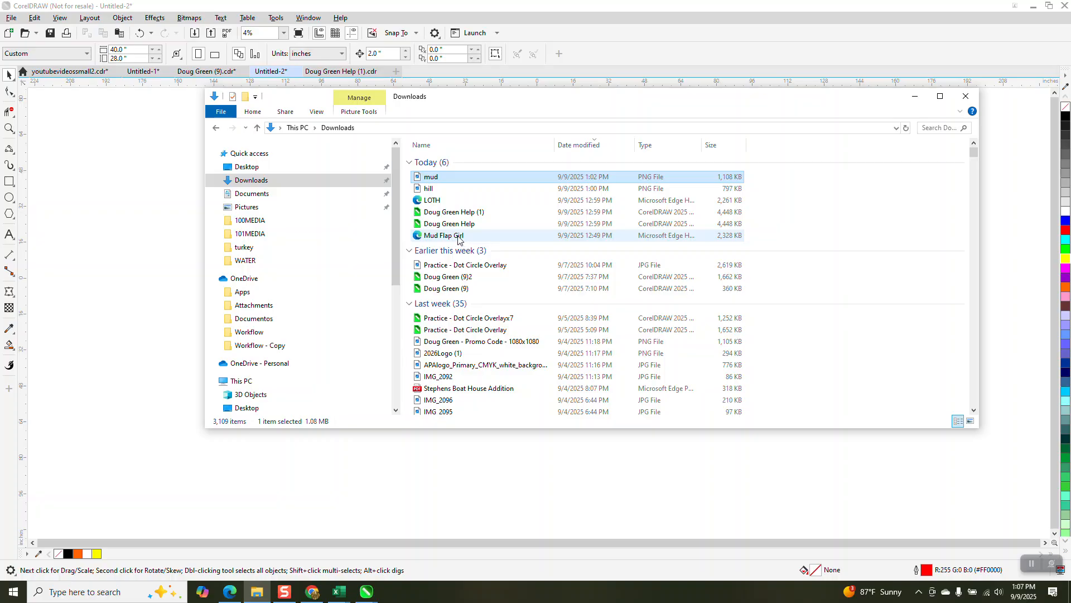
# View the Mud Flap Girl SVG from Downloads in Microsoft Edge, bring up its image saving options, and close the browser.
pyautogui.doubleClick(459, 237)
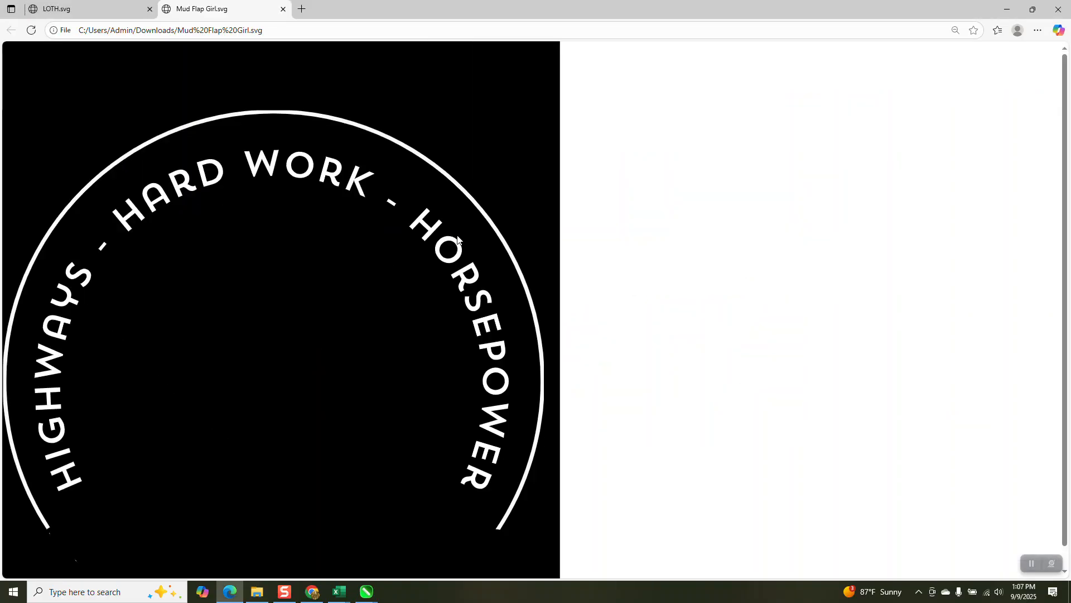
pyautogui.scroll(-1, 446, 262)
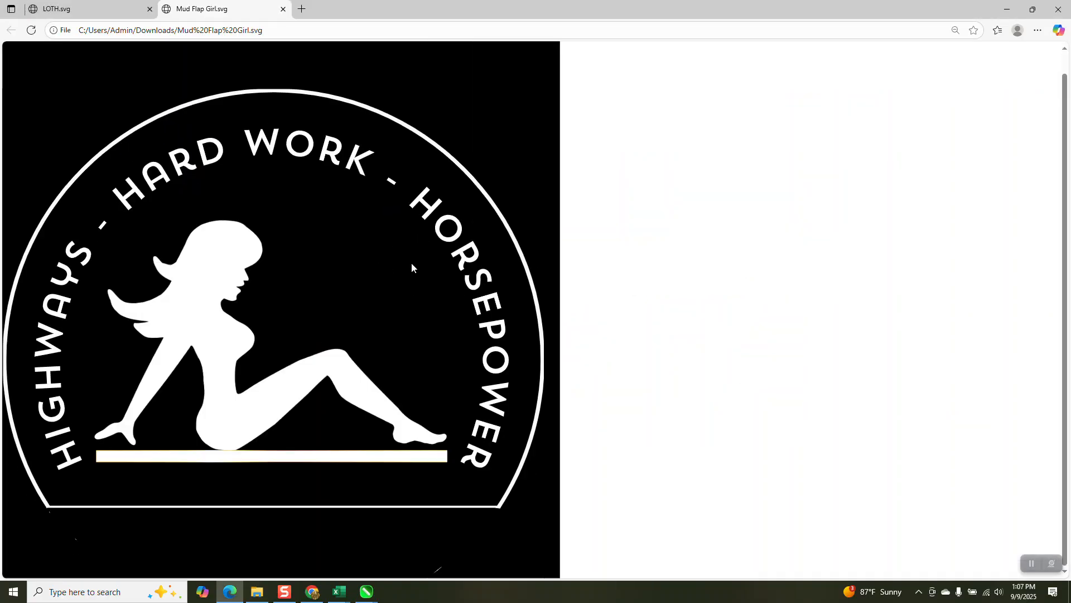
pyautogui.rightClick(304, 249)
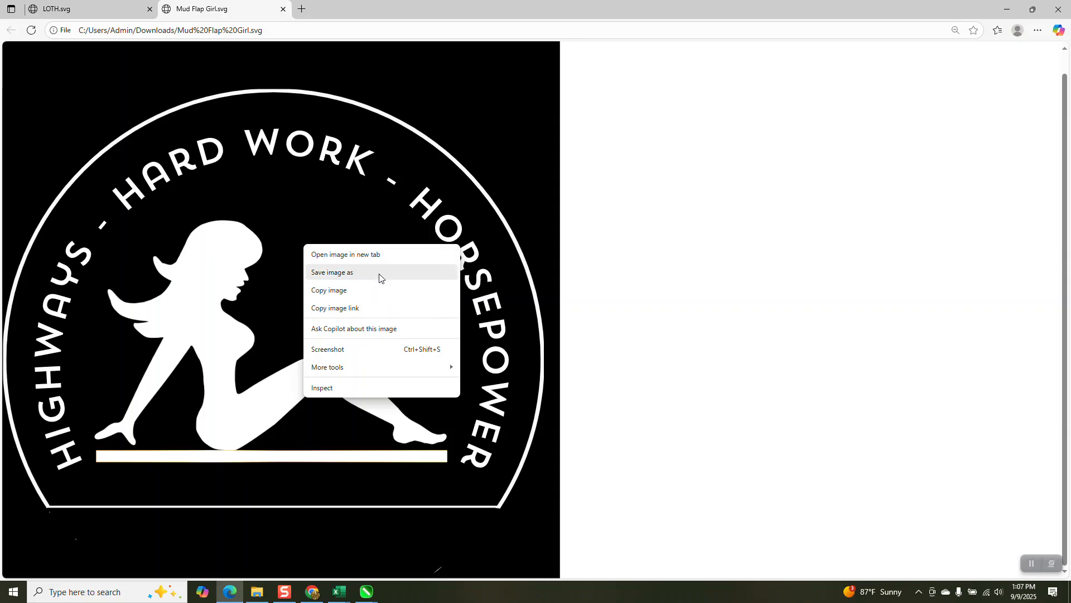
pyautogui.click(1058, 10)
pyautogui.click(1057, 10)
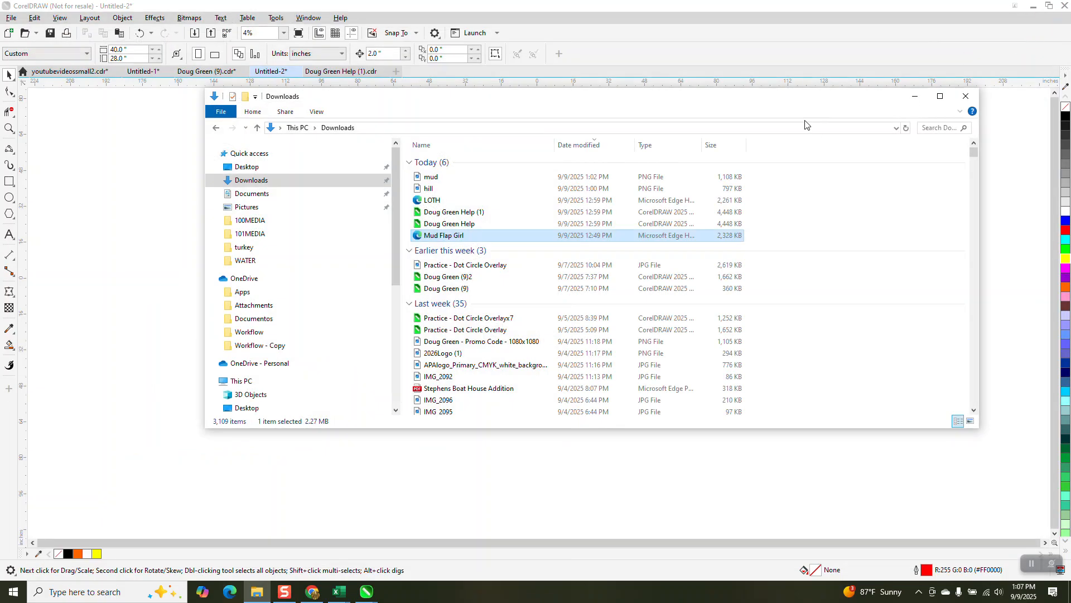
# View the hill and mud PNG images from the Downloads folder one after the other, closing each.
pyautogui.doubleClick(435, 189)
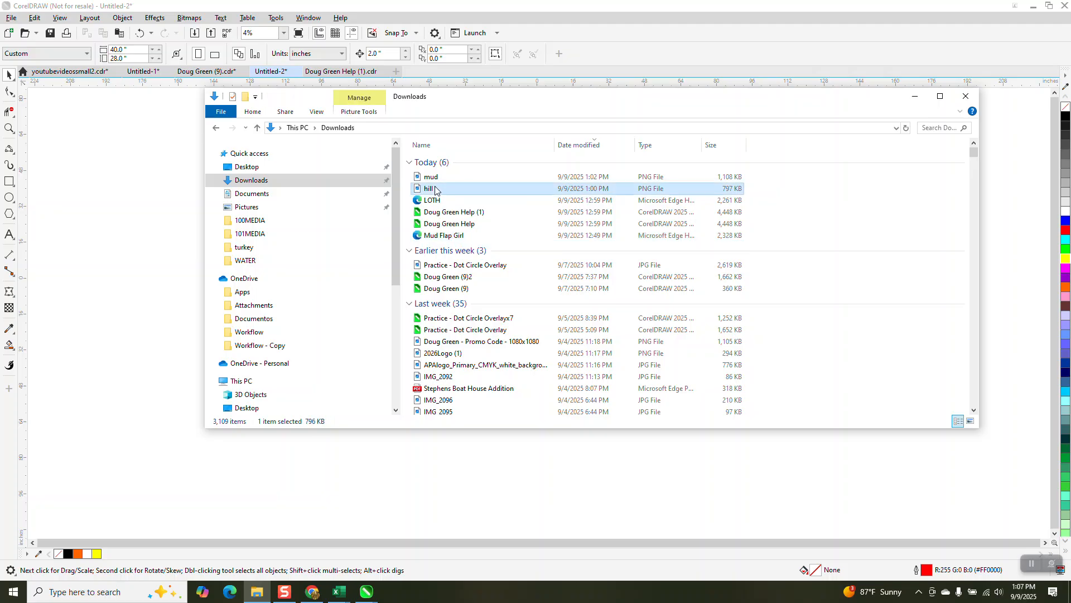
pyautogui.click(868, 106)
pyautogui.doubleClick(444, 181)
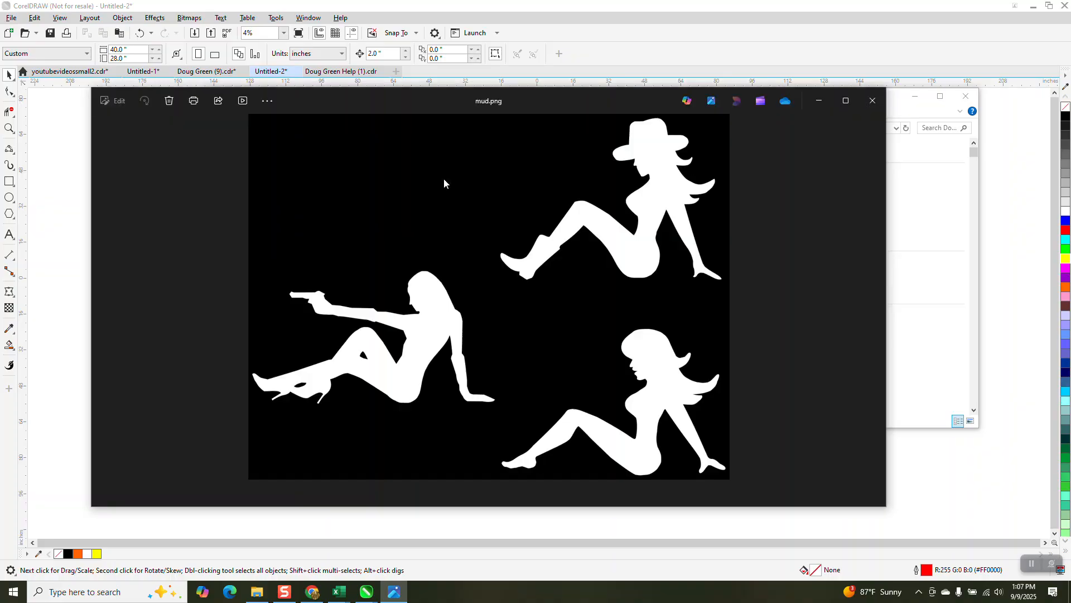
pyautogui.click(873, 100)
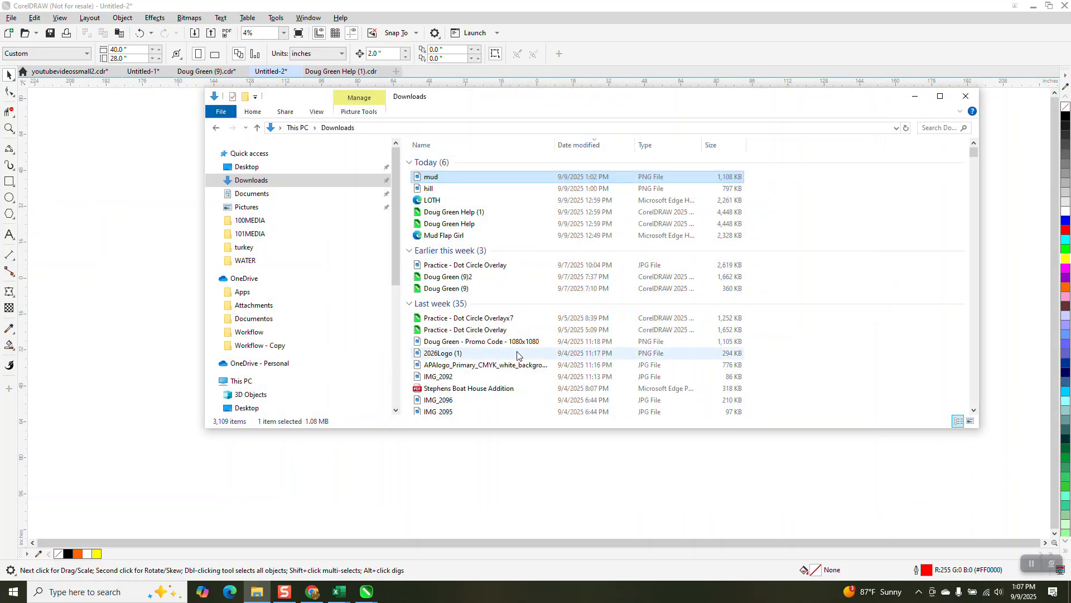
# Reopen the Mud Flap Girl SVG in Microsoft Edge to view its full artwork, and switch back to Untitled-2 in CorelDRAW.
pyautogui.doubleClick(446, 236)
pyautogui.scroll(-2, 464, 251)
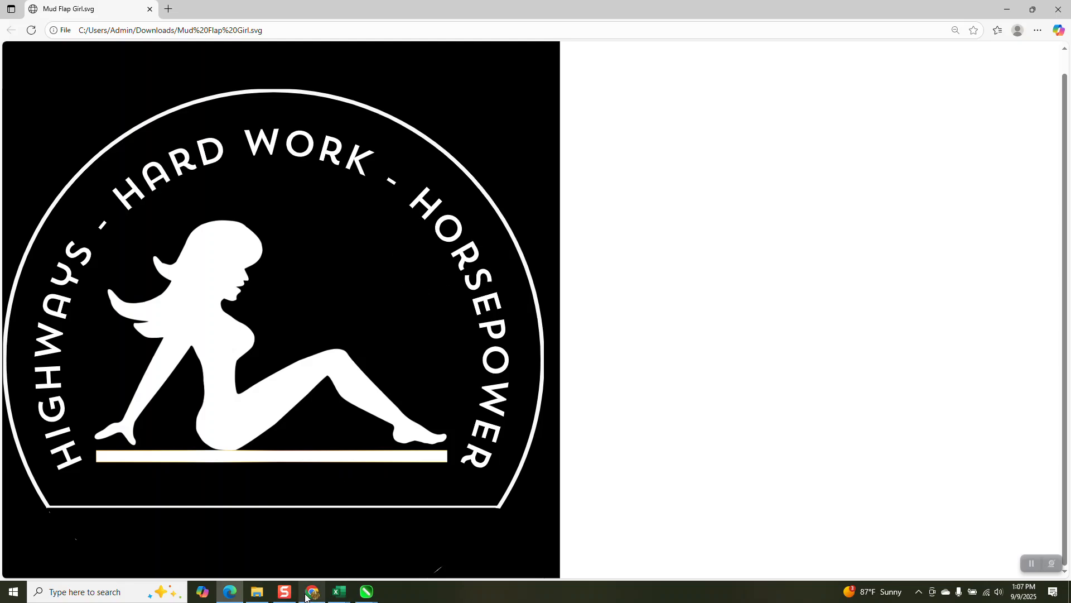
pyautogui.moveTo(367, 592)
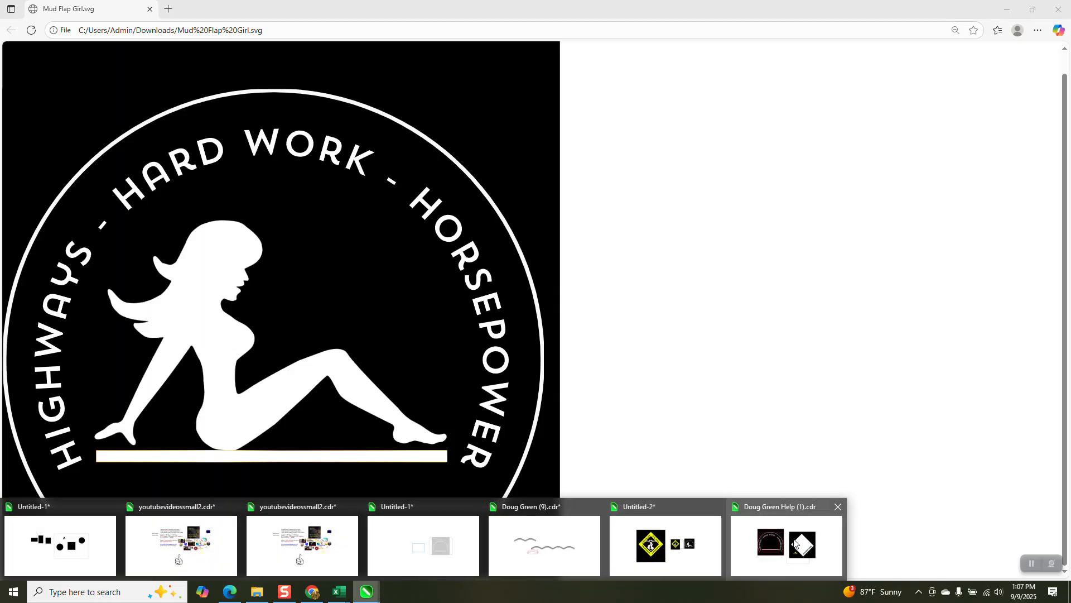
pyautogui.click(661, 544)
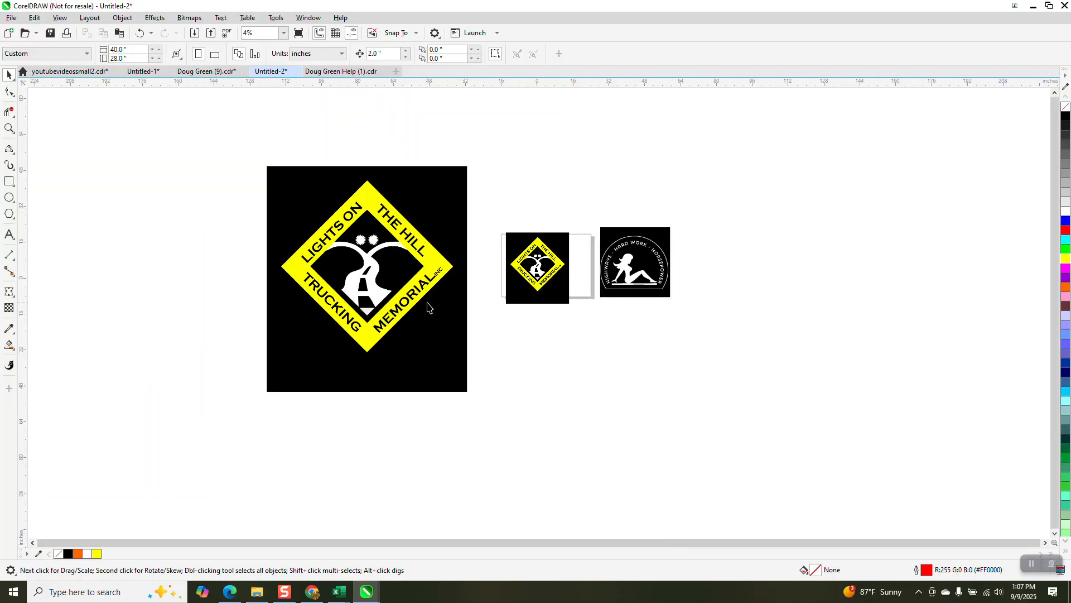
# Examine the Highways - Hard Work - Horsepower artwork closely, especially the top of its arc outline and the lettering below it.
pyautogui.click(9, 128)
pyautogui.moveTo(593, 222); pyautogui.dragTo(698, 301)
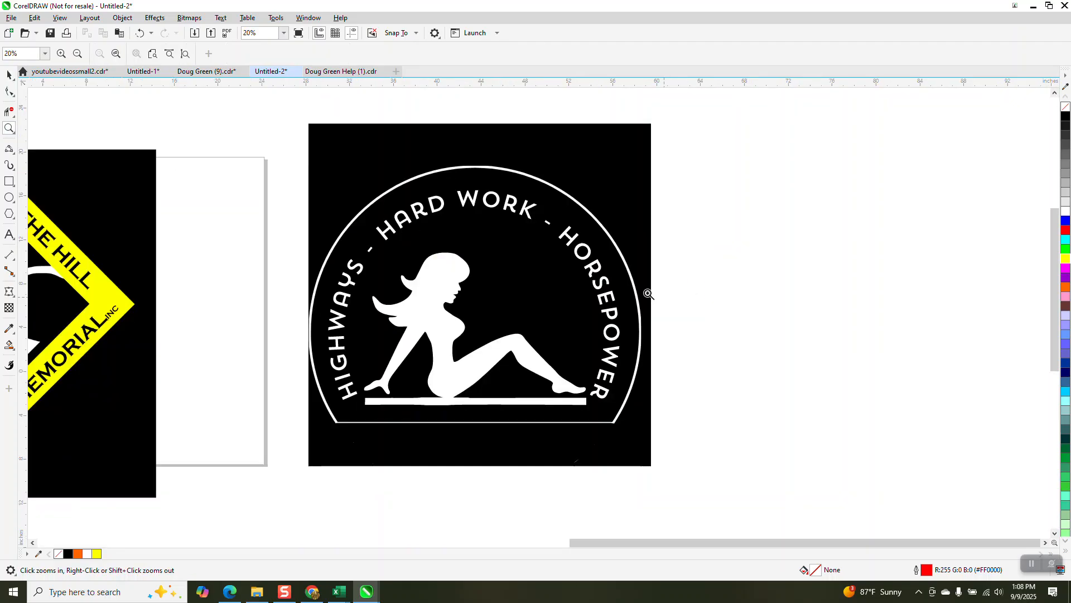
pyautogui.moveTo(438, 162); pyautogui.dragTo(552, 205)
pyautogui.scroll(-1, 535, 234)
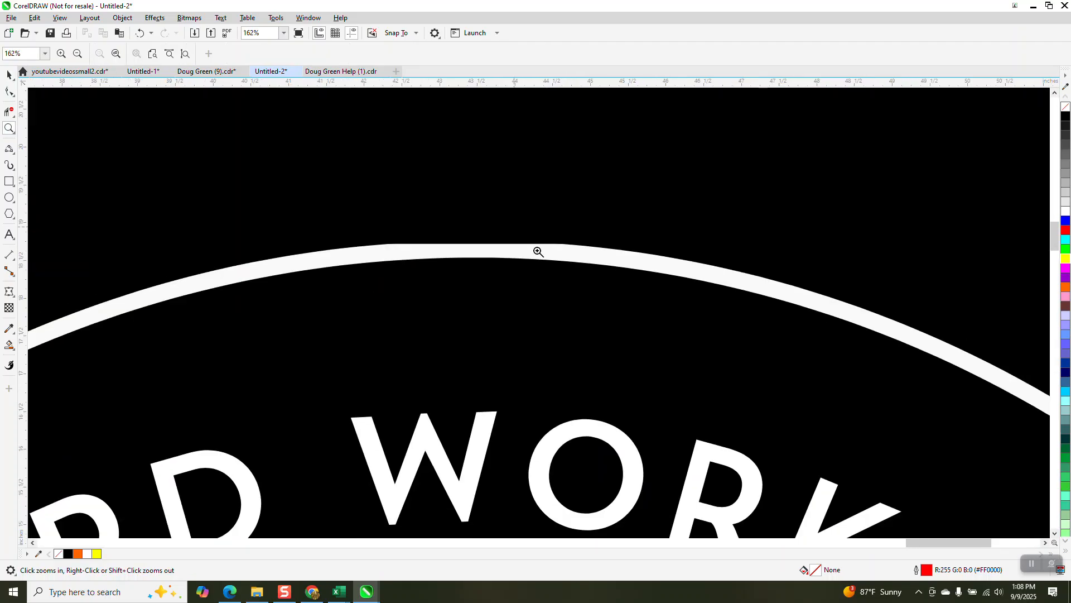
pyautogui.scroll(-1, 357, 250)
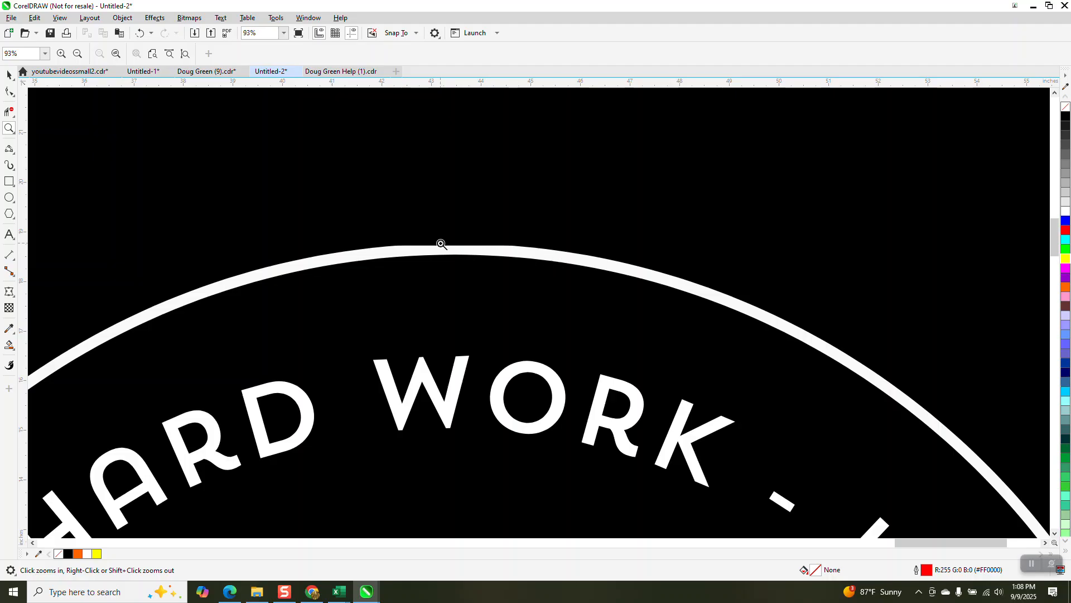
pyautogui.moveTo(334, 205); pyautogui.dragTo(642, 315)
pyautogui.scroll(-5, 569, 266)
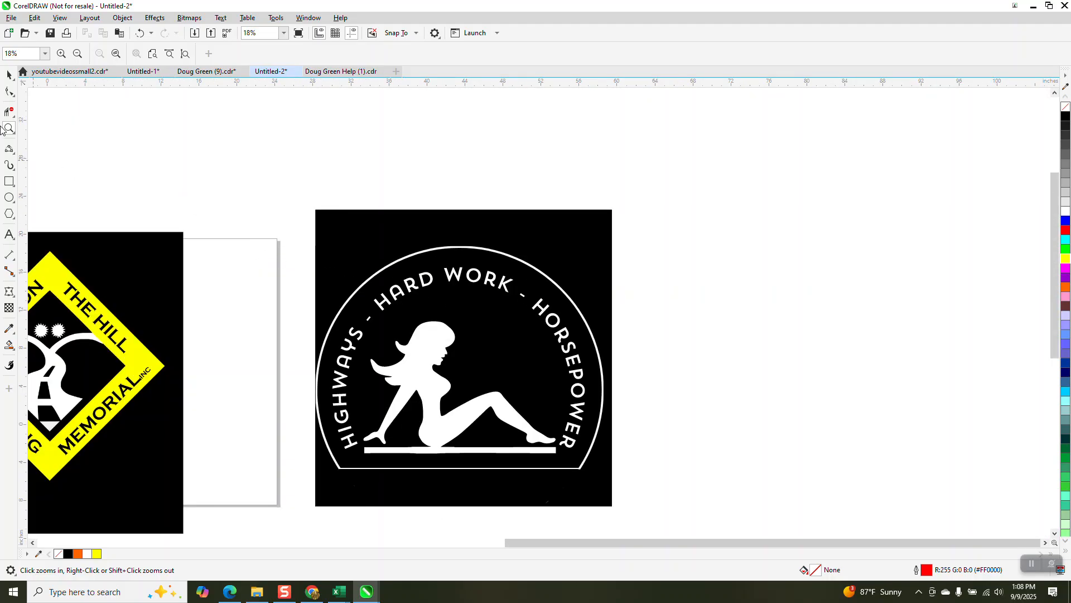
# Try moving the white girl silhouette off the black background, and undo the move.
pyautogui.press('space')
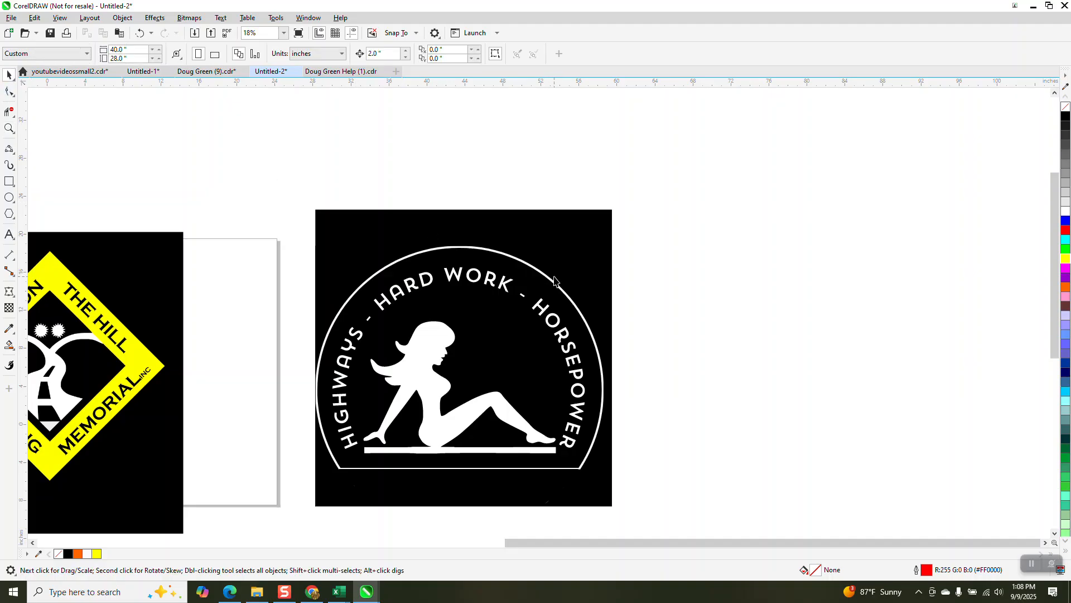
pyautogui.moveTo(447, 349); pyautogui.dragTo(741, 263)
pyautogui.click(140, 32)
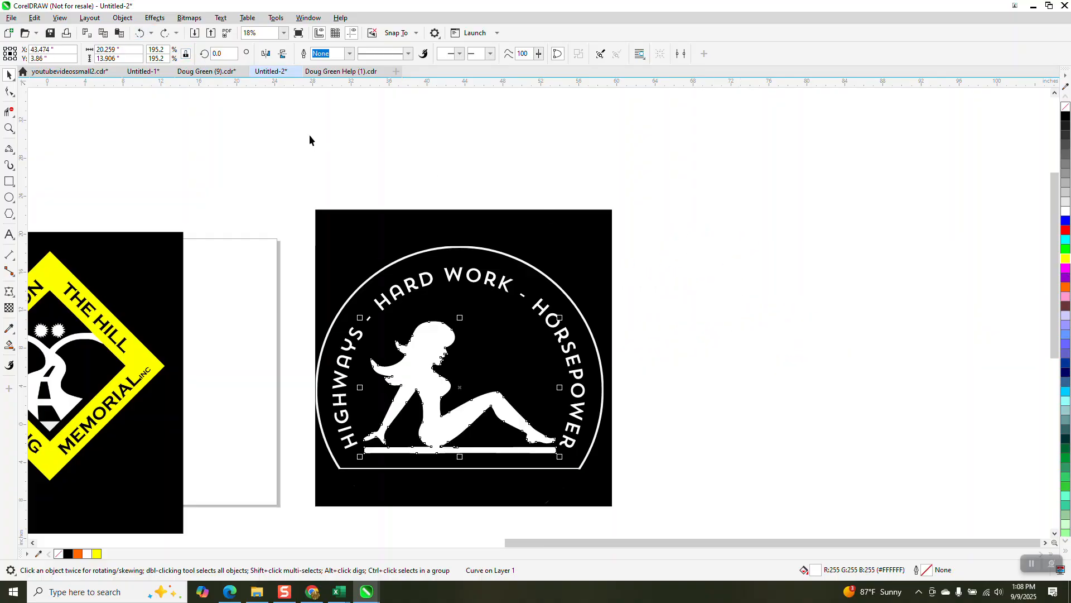
# Move the girl silhouette onto the empty area beside the black square and fill it red.
pyautogui.moveTo(435, 381); pyautogui.dragTo(815, 336)
pyautogui.click(1065, 230)
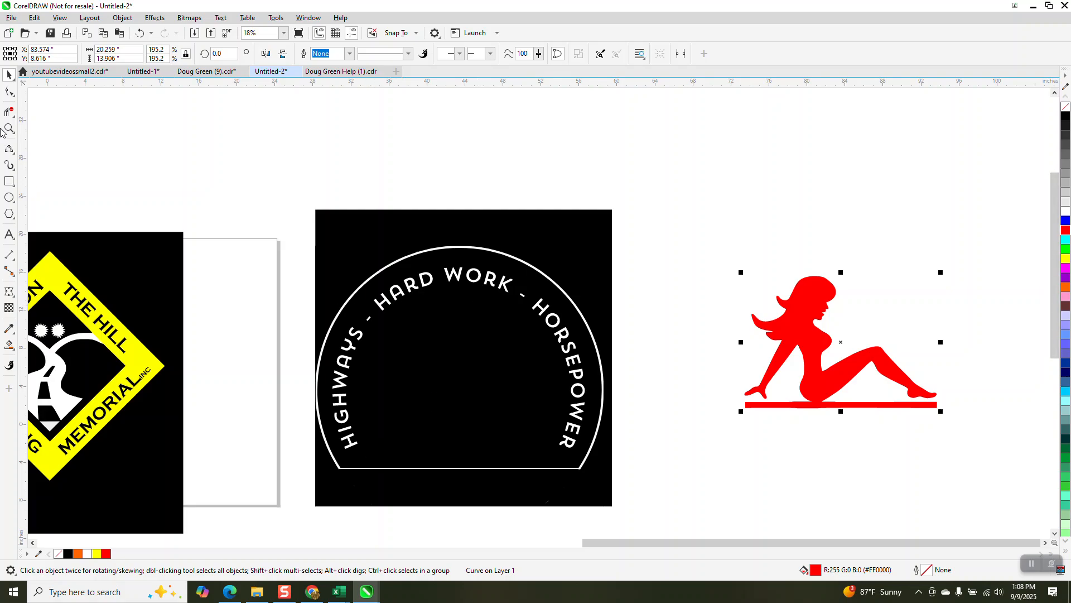
# Examine the lower corner of the white arc outline and the stray white slivers beneath it up close.
pyautogui.click(10, 129)
pyautogui.moveTo(502, 450); pyautogui.dragTo(607, 482)
pyautogui.moveTo(770, 288); pyautogui.dragTo(852, 344)
pyautogui.scroll(-6, 611, 365)
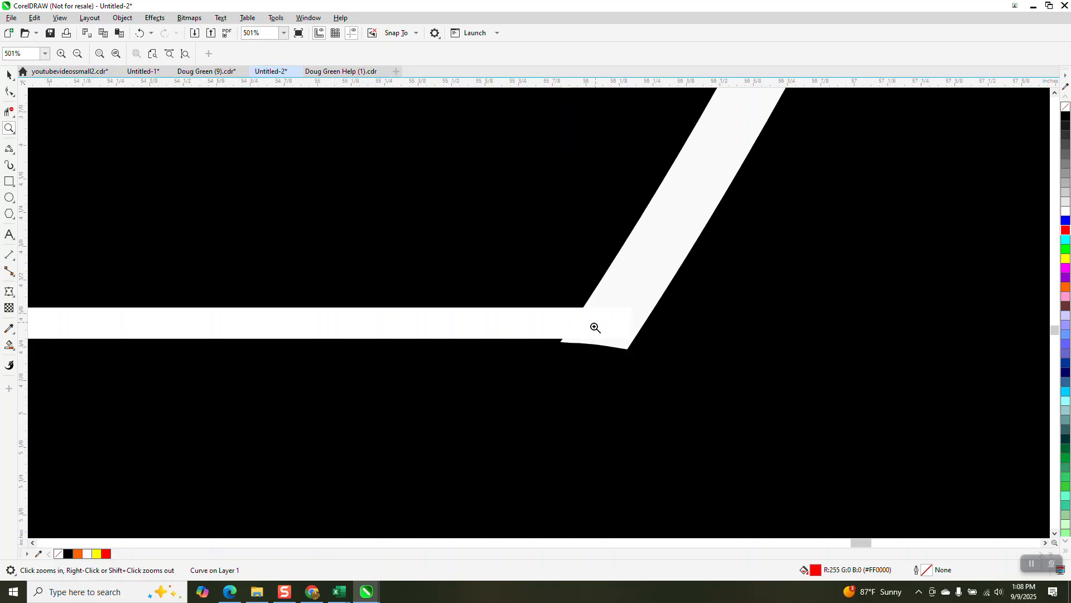
pyautogui.moveTo(428, 481); pyautogui.dragTo(530, 509)
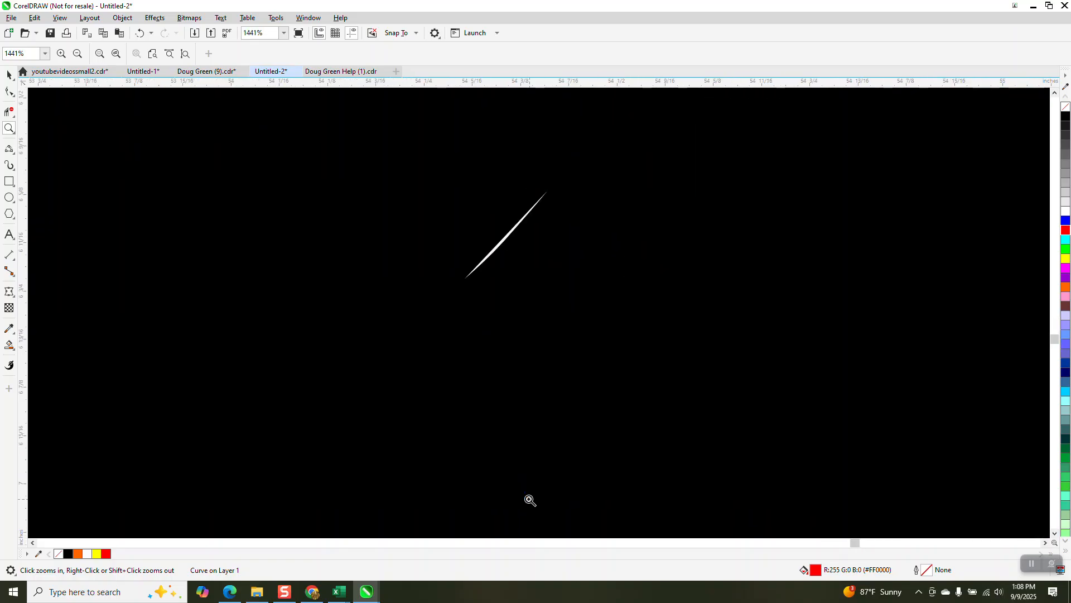
pyautogui.scroll(-6, 523, 270)
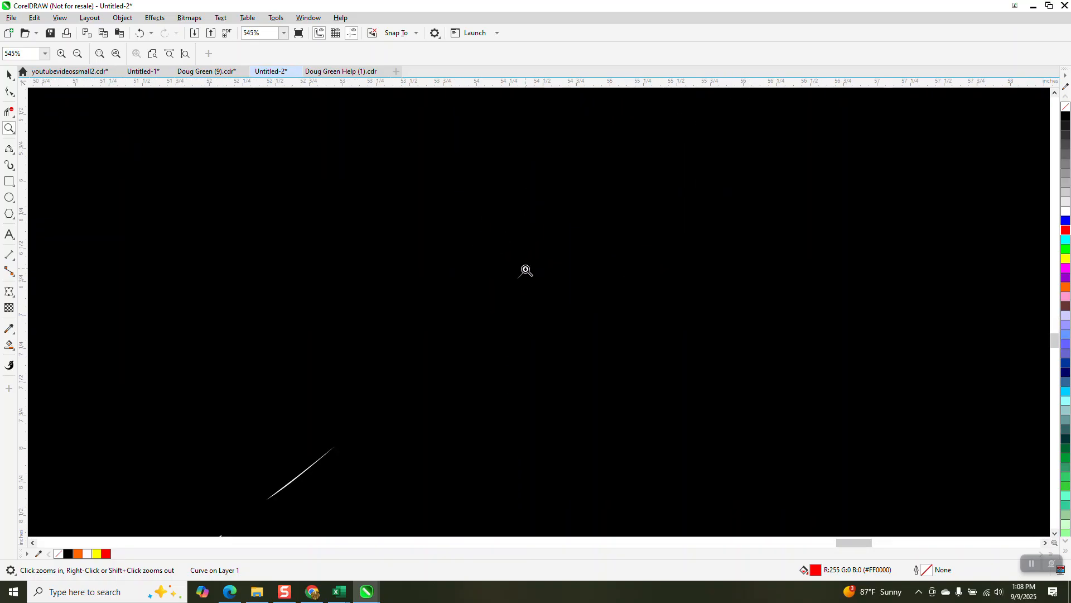
# Delete the PowerClip frame that extends below the black square of the Highways - Hard Work - Horsepower artwork.
pyautogui.scroll(-3, 522, 287)
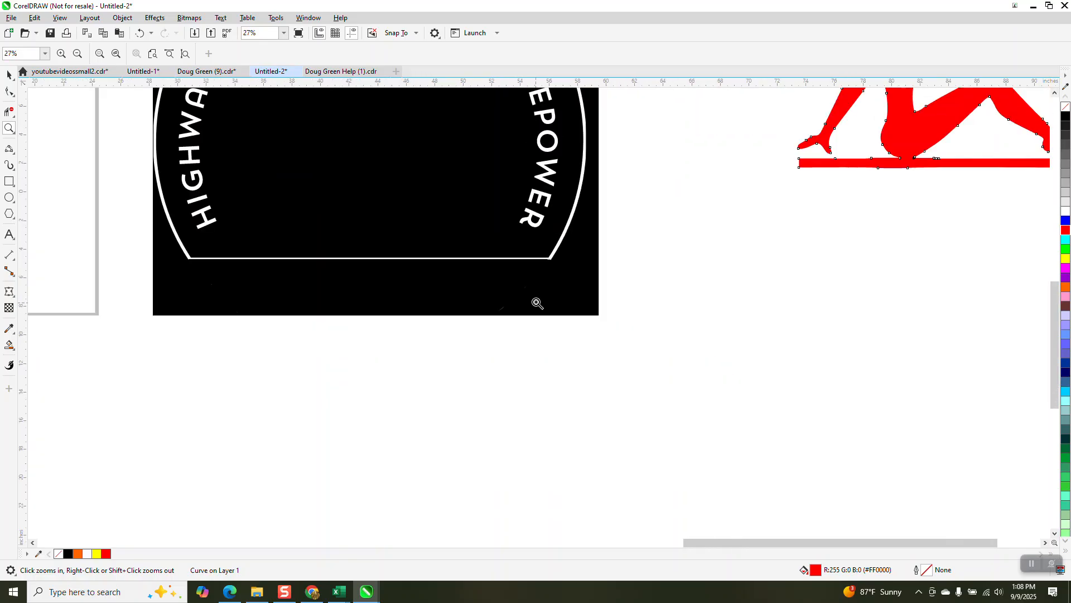
pyautogui.click(9, 75)
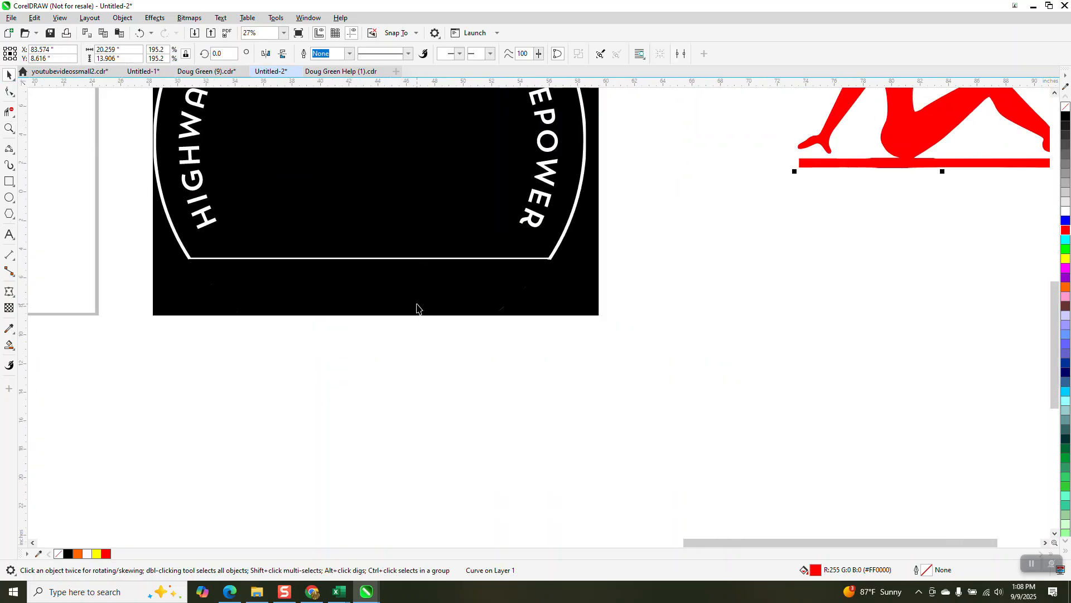
pyautogui.click(416, 304)
pyautogui.click(445, 400)
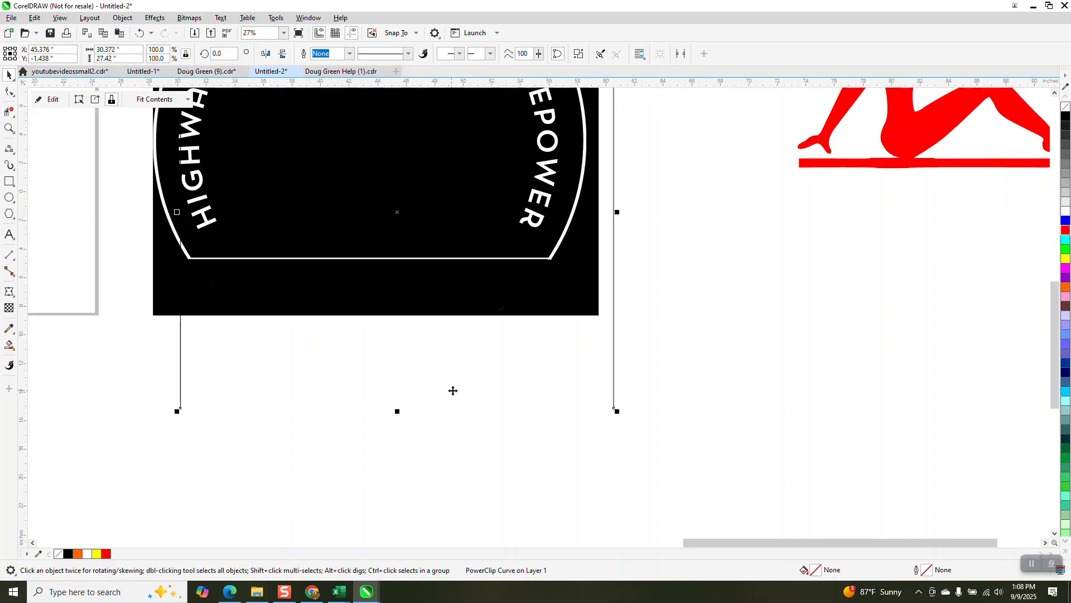
pyautogui.press('Delete')
# Try moving the white arc outline down past the bottom of the black square, and undo the move.
pyautogui.moveTo(484, 304); pyautogui.dragTo(498, 427)
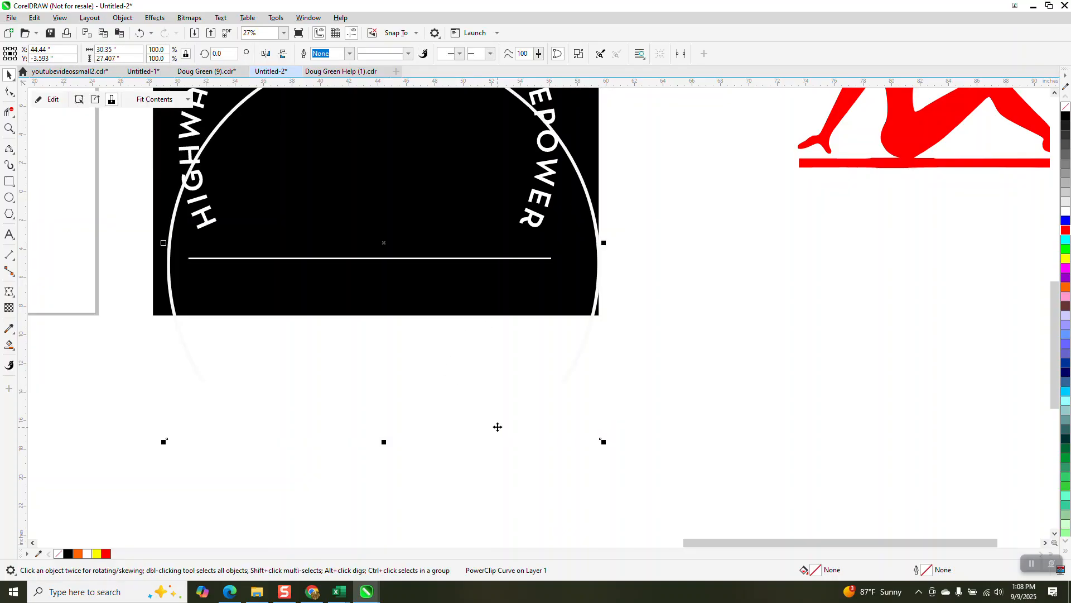
pyautogui.scroll(-2, 522, 432)
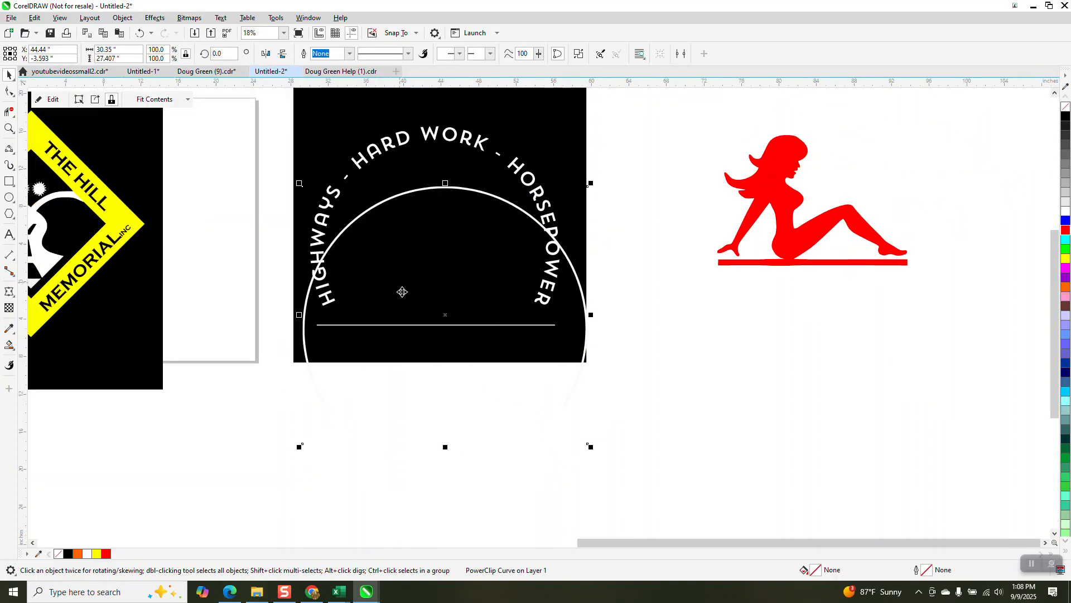
pyautogui.click(140, 33)
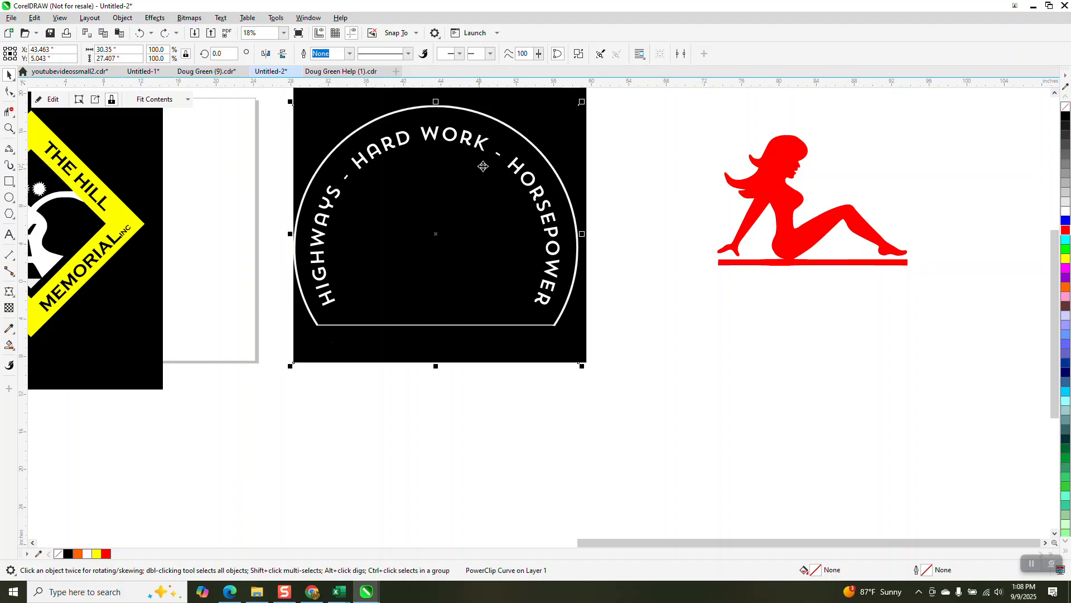
# Try shifting the arc outline across the lettering and deleting the black square background.
pyautogui.moveTo(541, 152); pyautogui.dragTo(569, 195)
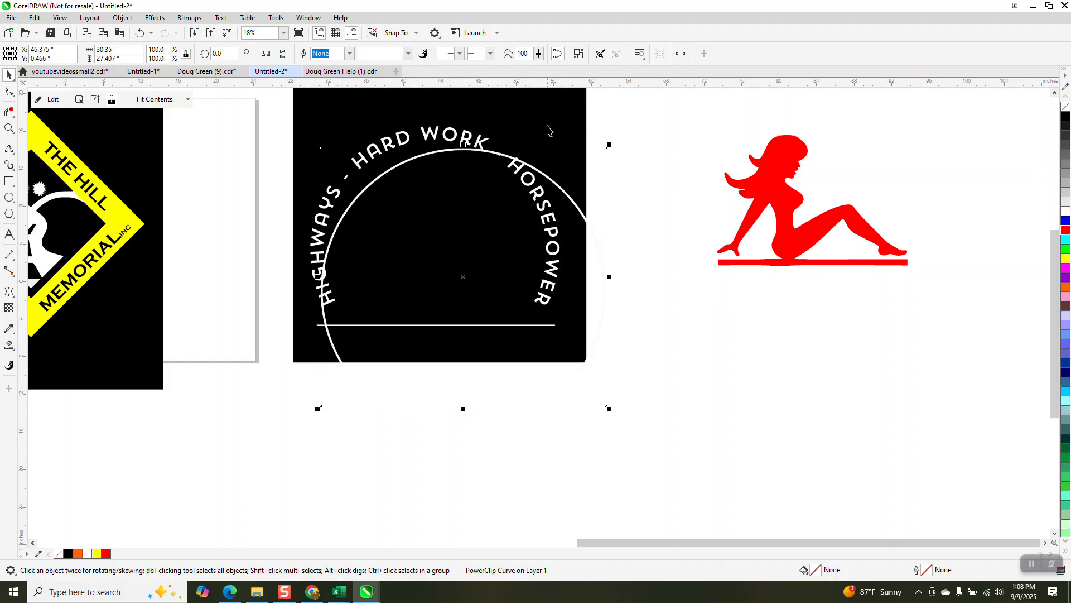
pyautogui.click(566, 111)
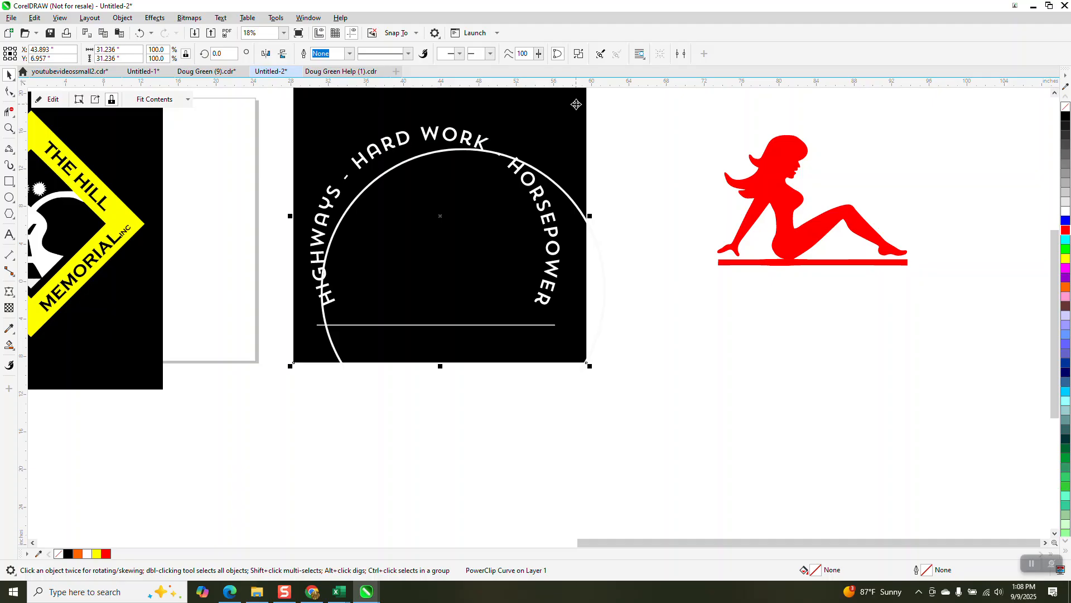
pyautogui.press('Delete')
# Try filling the pieces behind the curved lettering red, and undo back to the arc outline's original placement.
pyautogui.moveTo(393, 255); pyautogui.dragTo(667, 321)
pyautogui.click(1066, 229)
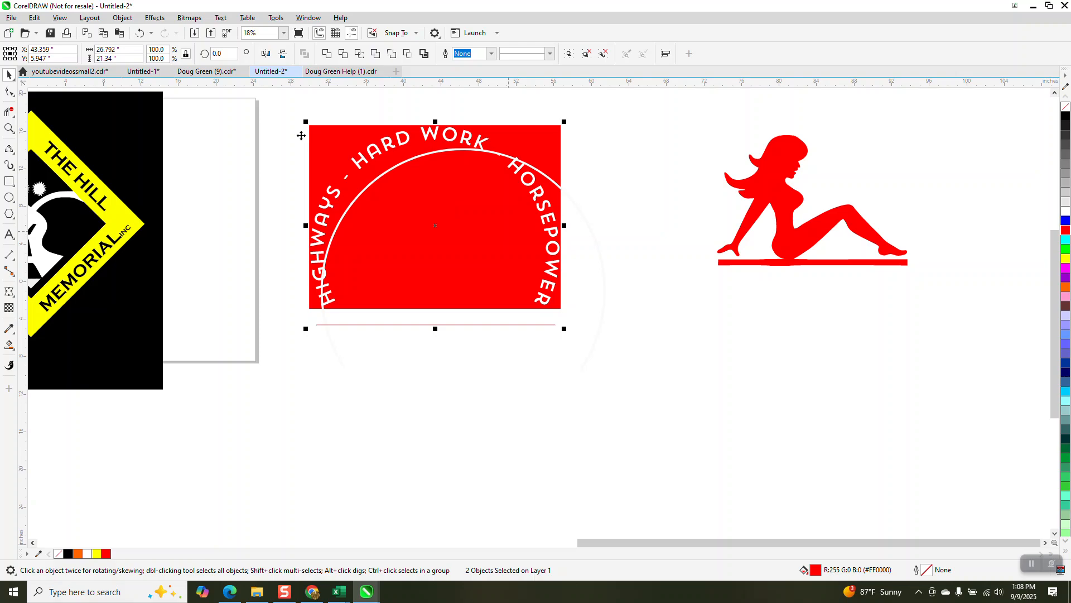
pyautogui.click(139, 33)
pyautogui.click(139, 33)
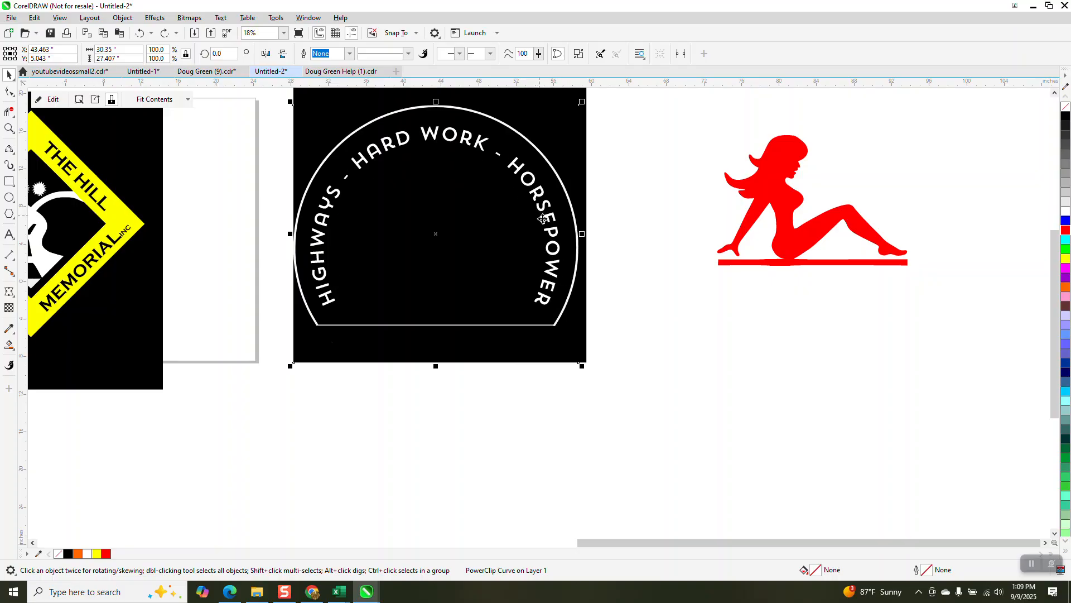
# Try shifting the arc outline diagonally away from its bottom line, and undo the shift.
pyautogui.moveTo(543, 314); pyautogui.dragTo(571, 336)
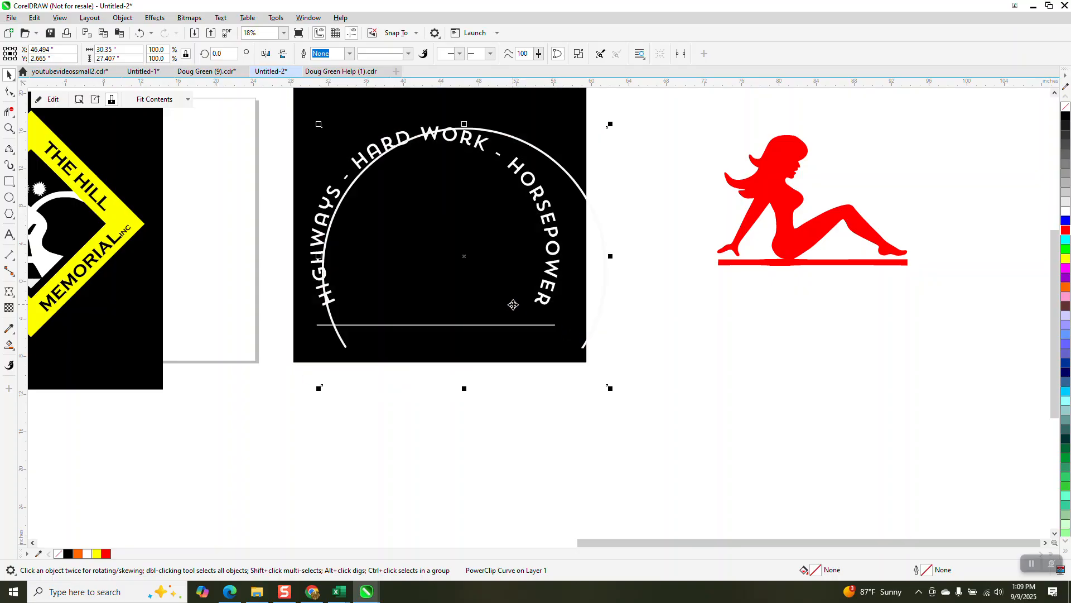
pyautogui.click(143, 33)
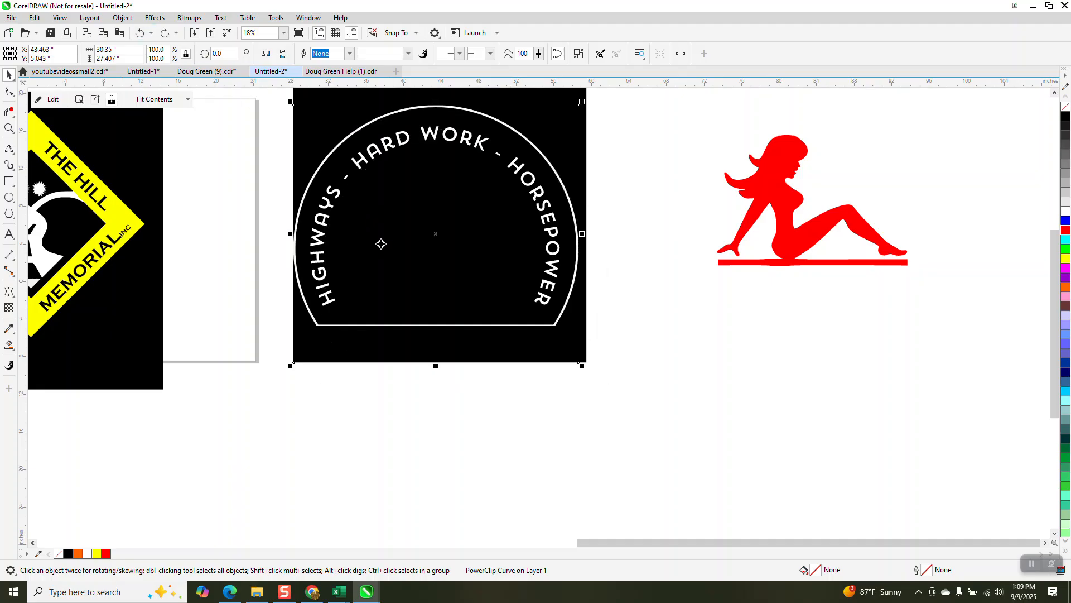
# Examine the top edge of the white arc outline above the word WORK at several magnifications.
pyautogui.click(7, 127)
pyautogui.moveTo(420, 106); pyautogui.dragTo(480, 128)
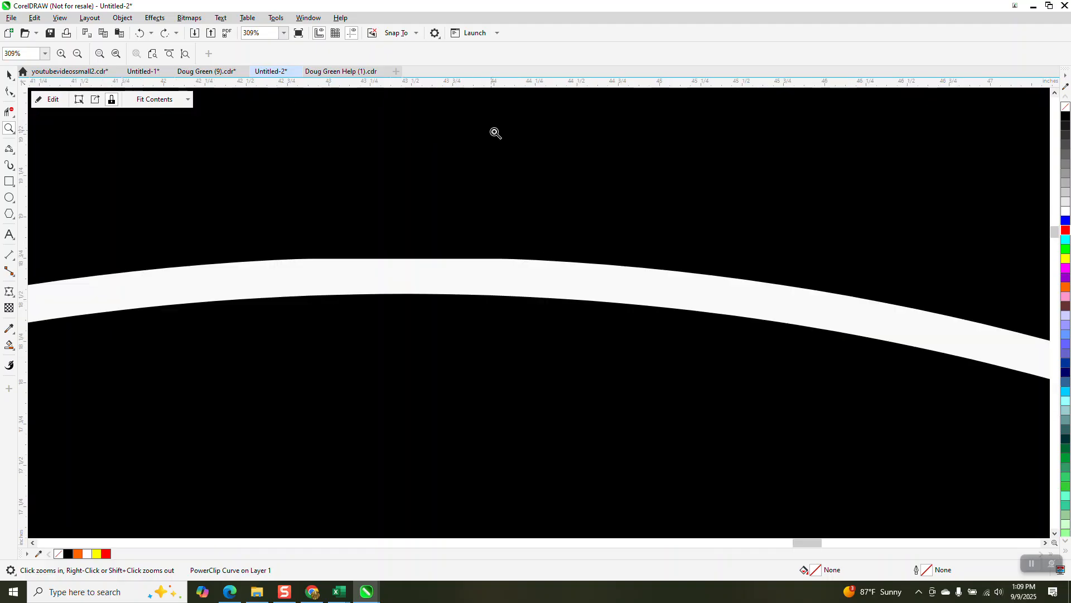
pyautogui.rightClick(419, 257)
pyautogui.moveTo(331, 227)
pyautogui.mouseDown()
pyautogui.moveTo(450, 296)
pyautogui.moveTo(579, 329)
pyautogui.mouseUp()
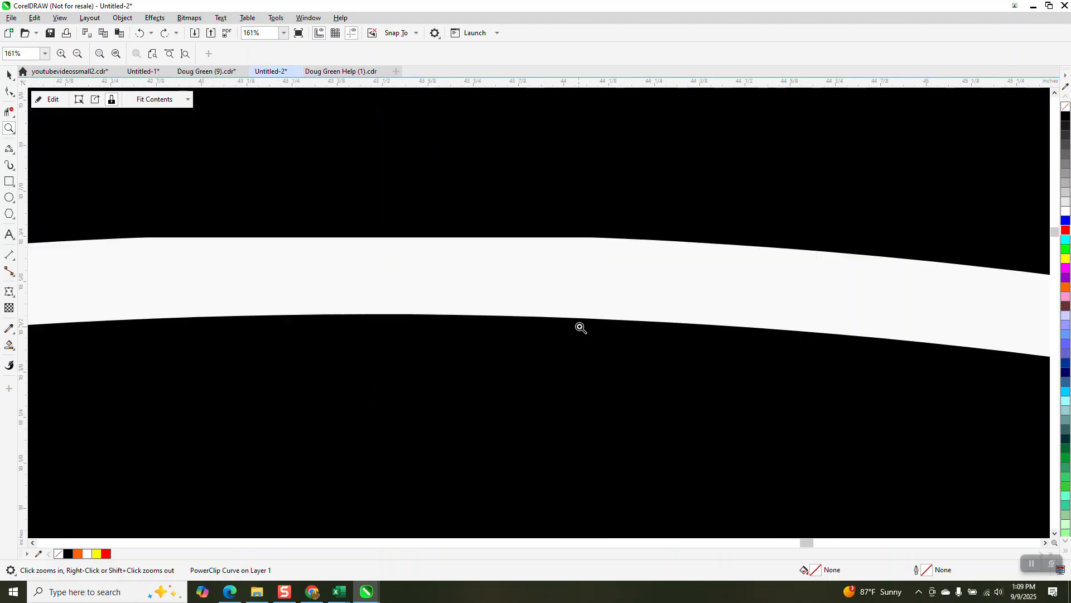
pyautogui.rightClick(539, 271)
pyautogui.rightClick(589, 274)
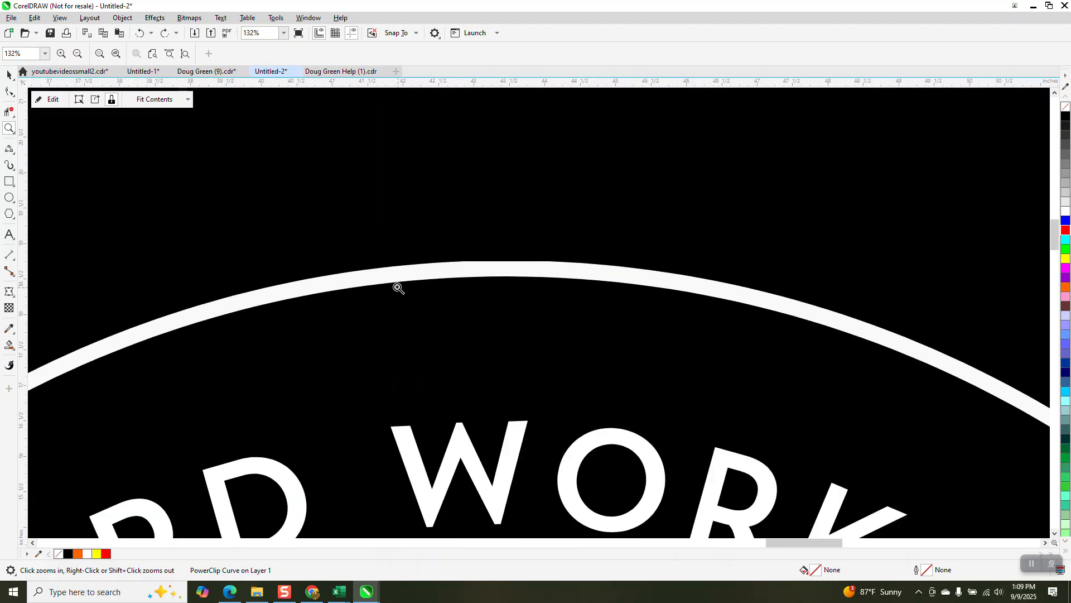
pyautogui.rightClick(390, 273)
pyautogui.rightClick(379, 251)
pyautogui.rightClick(376, 256)
# Examine the black square's upper corner and the joint between the arc outline and its bottom line up close.
pyautogui.moveTo(529, 231); pyautogui.dragTo(560, 289)
pyautogui.scroll(-1, 524, 289)
pyautogui.moveTo(432, 287); pyautogui.dragTo(543, 319)
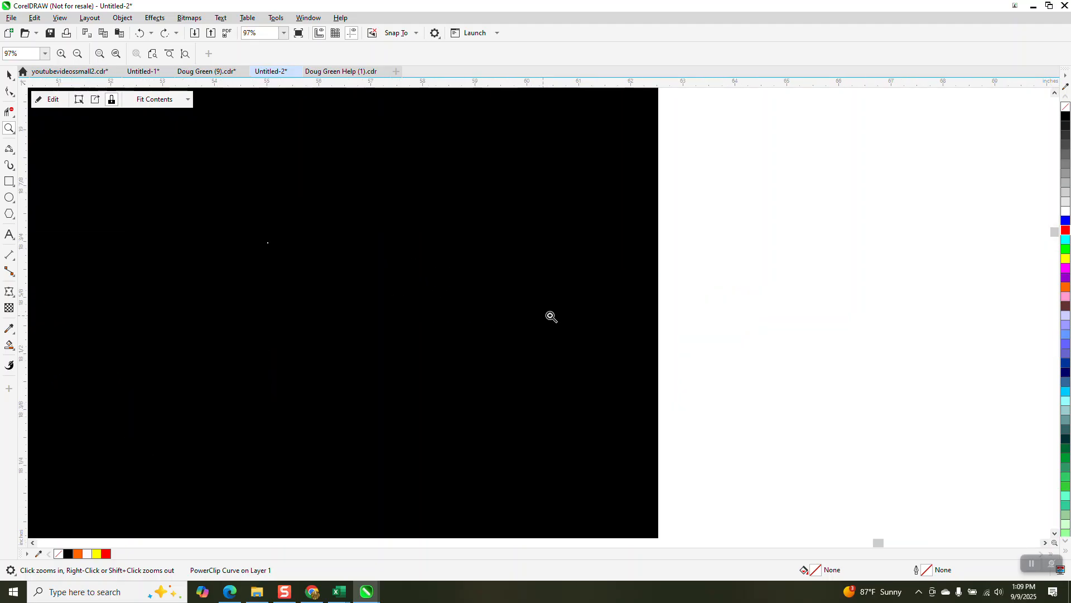
pyautogui.scroll(-3, 394, 278)
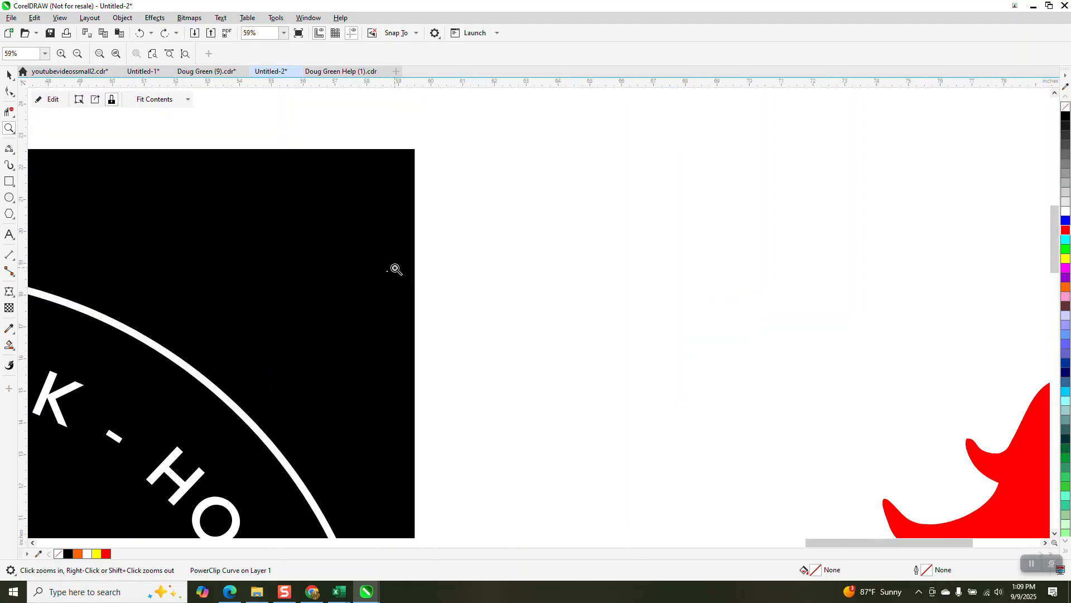
pyautogui.scroll(-3, 395, 269)
pyautogui.moveTo(346, 395); pyautogui.dragTo(435, 434)
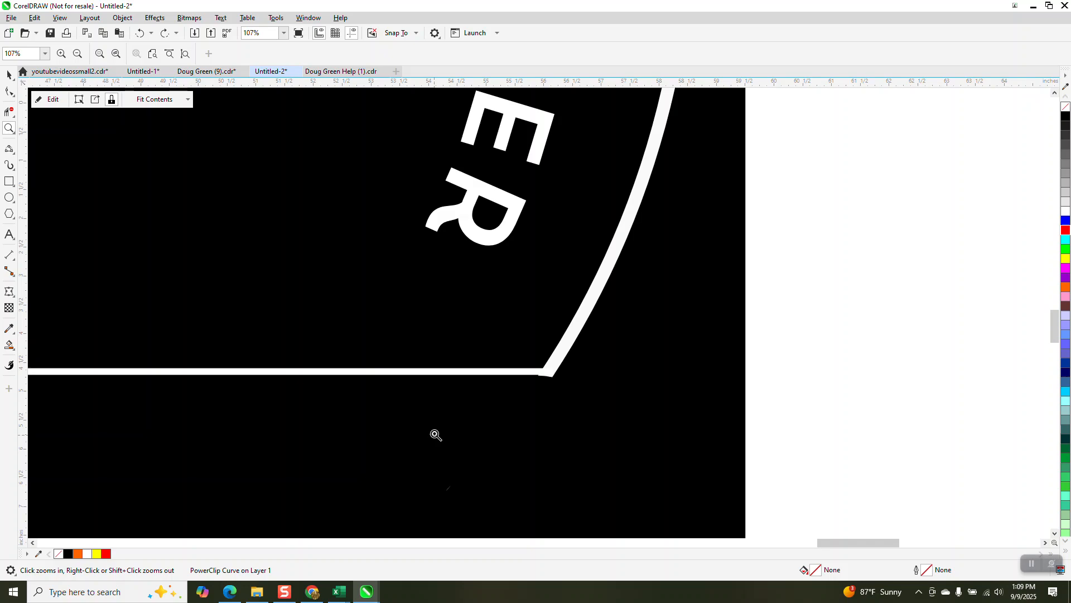
pyautogui.scroll(-2, 478, 421)
pyautogui.moveTo(490, 384); pyautogui.dragTo(583, 428)
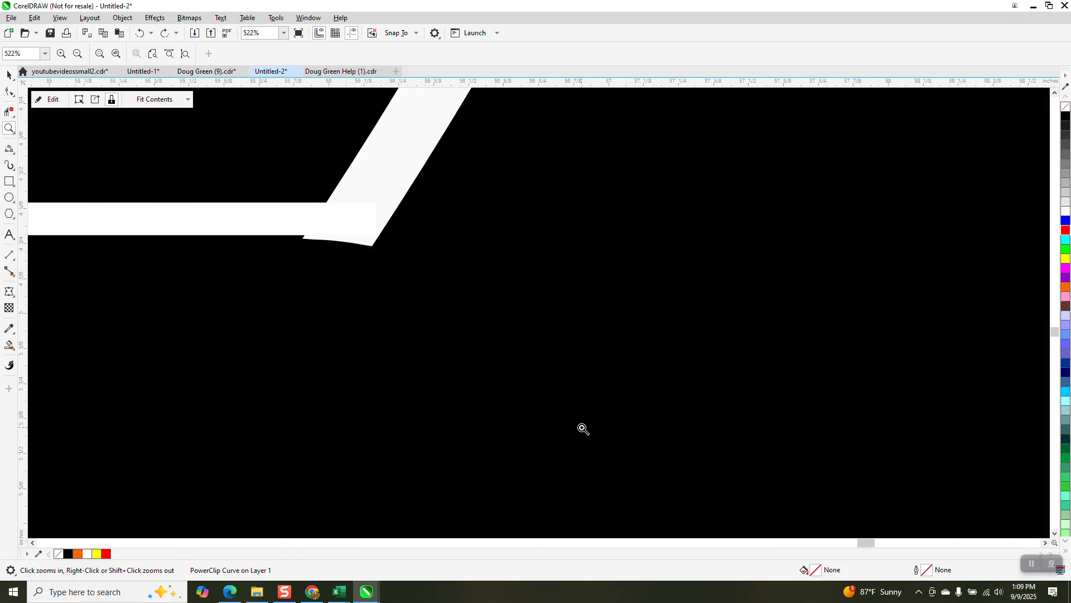
pyautogui.moveTo(254, 163); pyautogui.dragTo(516, 319)
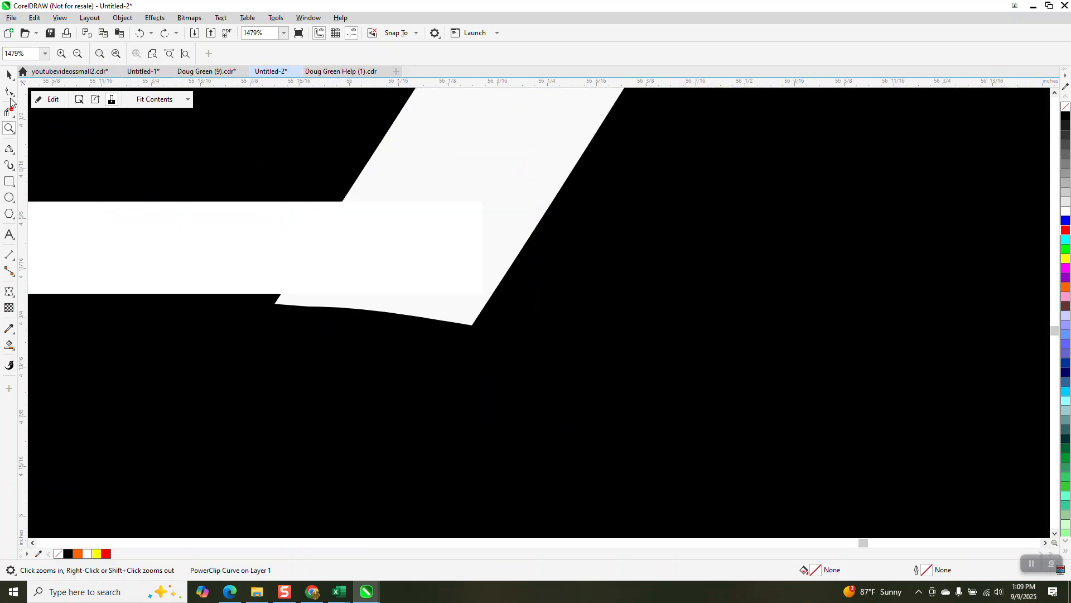
# Edit the nodes of the white bottom line and move the stray node at its HIGHWAYS end down below the corner.
pyautogui.press('F10')
pyautogui.click(410, 272)
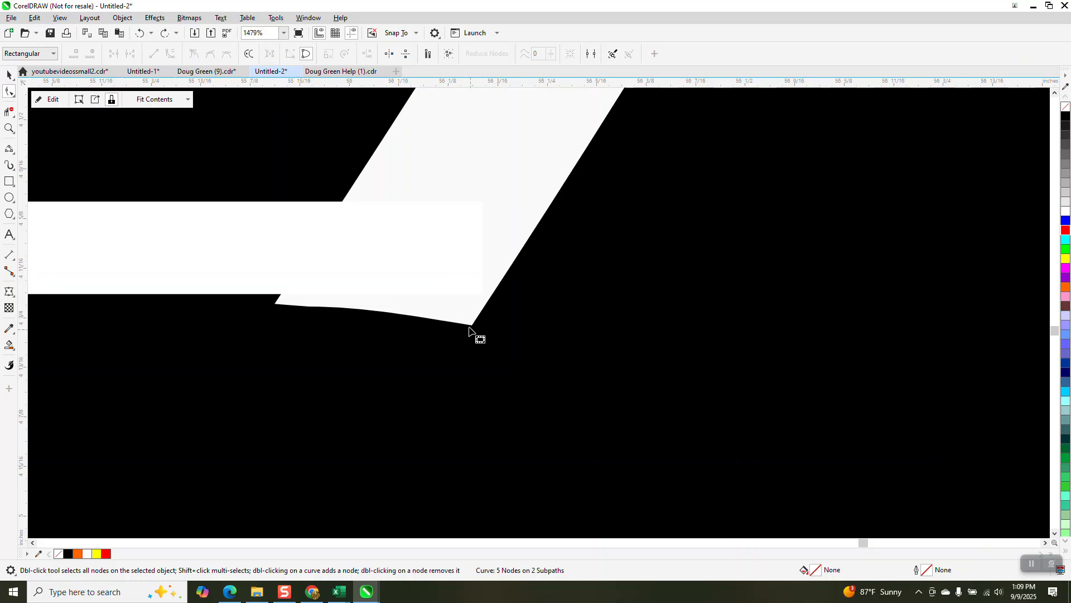
pyautogui.scroll(-5, 386, 273)
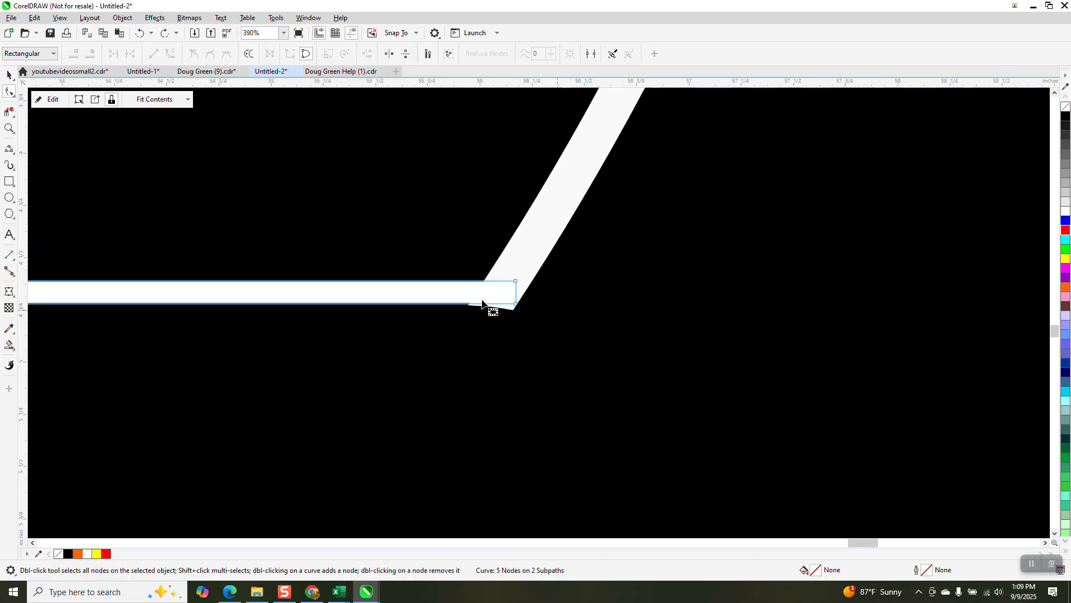
pyautogui.scroll(-5, 471, 303)
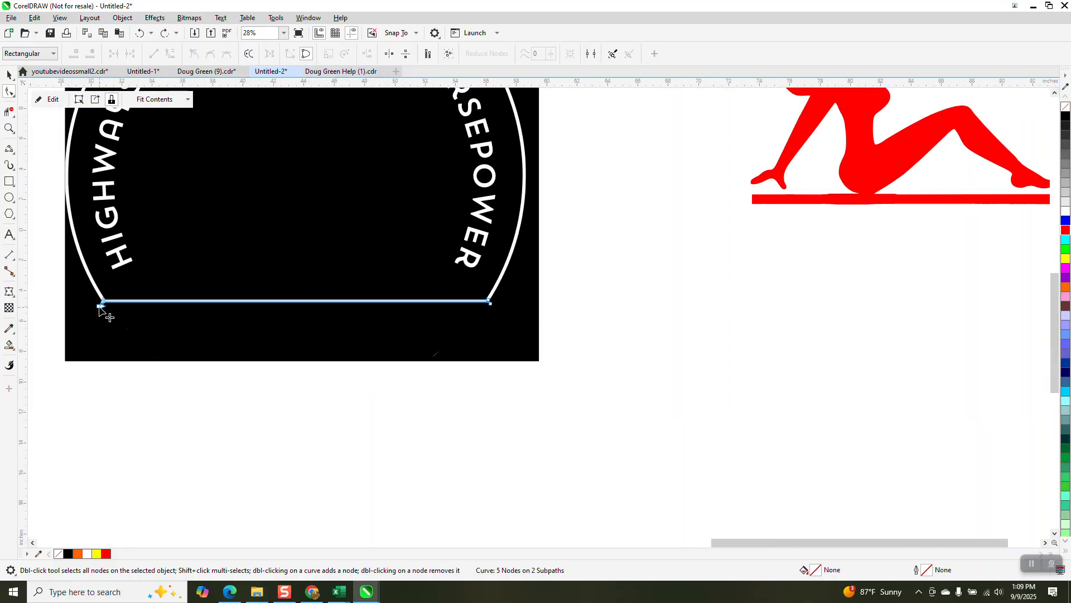
pyautogui.moveTo(101, 306); pyautogui.dragTo(109, 350)
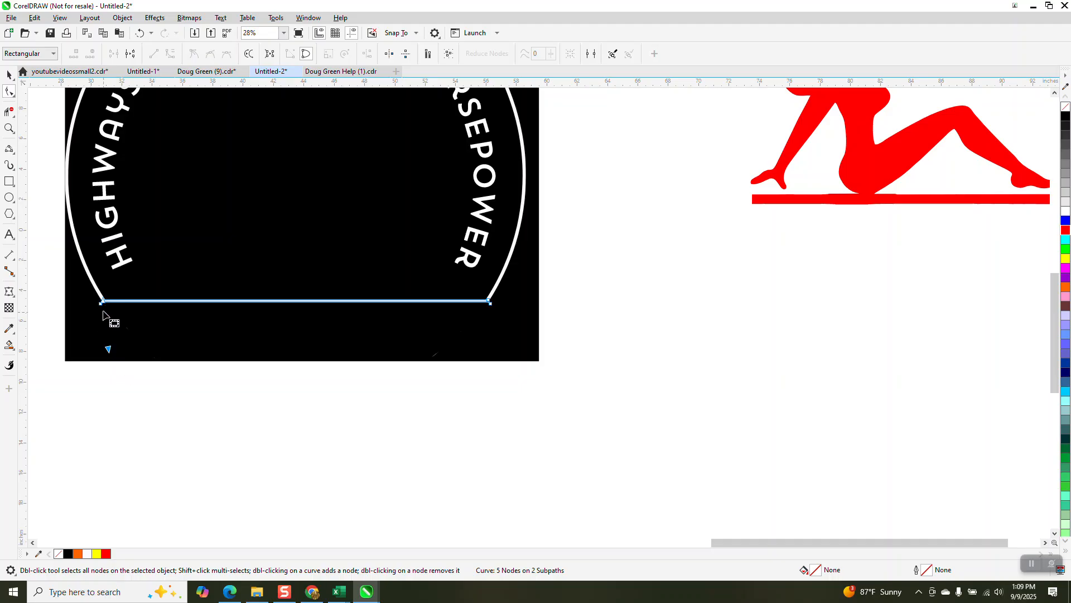
# Try pulling the bottom line's lower corner node downward, and undo the change.
pyautogui.moveTo(101, 307); pyautogui.dragTo(100, 355)
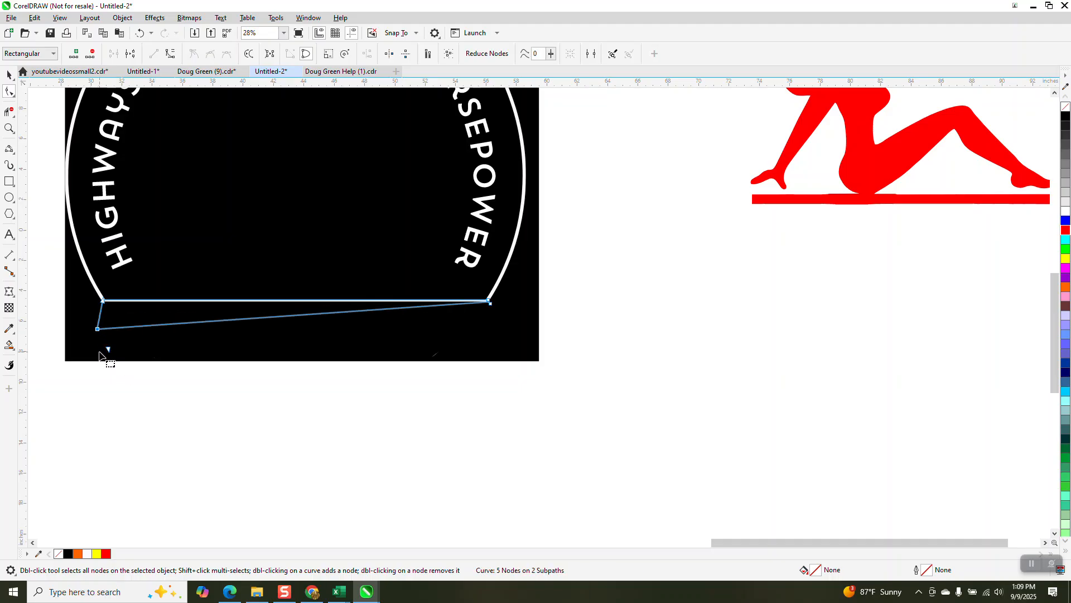
pyautogui.click(140, 32)
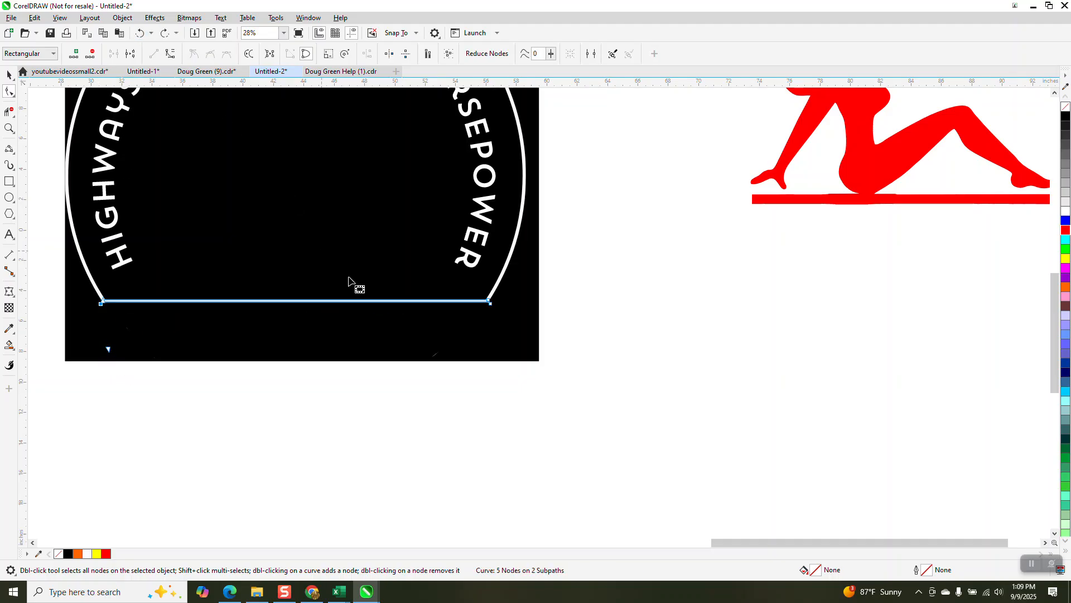
# Move the red girl silhouette back inside the arched lettering and fill it very light grey.
pyautogui.scroll(-2, 394, 396)
pyautogui.click(9, 74)
pyautogui.moveTo(661, 217); pyautogui.dragTo(323, 256)
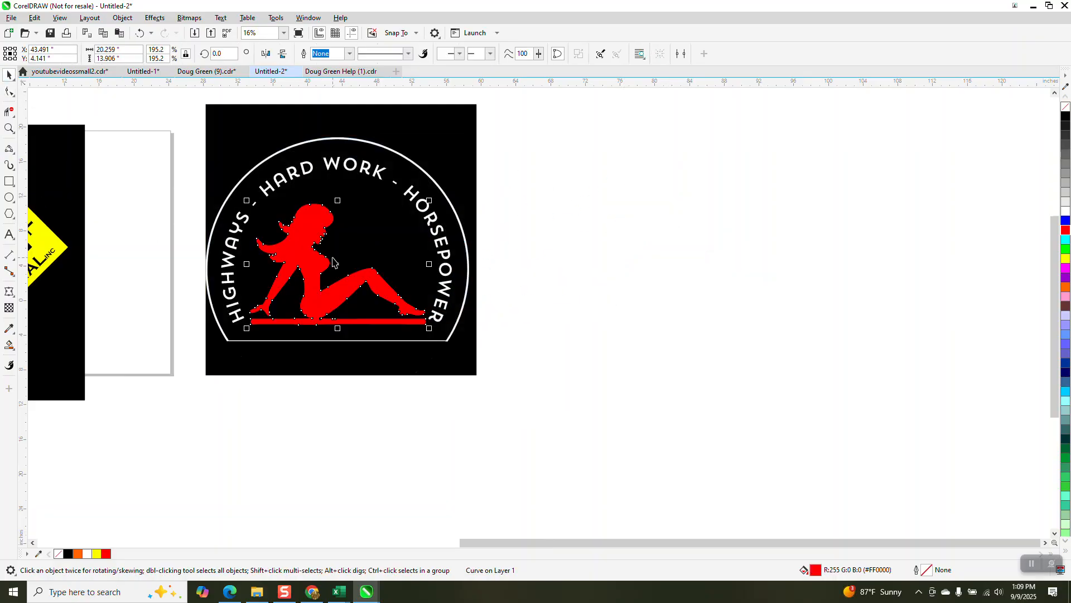
pyautogui.click(1064, 211)
pyautogui.click(758, 230)
# Import the Mud Flap Girl file from Downloads and place it in the empty area beside the repaired artwork.
pyautogui.scroll(-3, 780, 277)
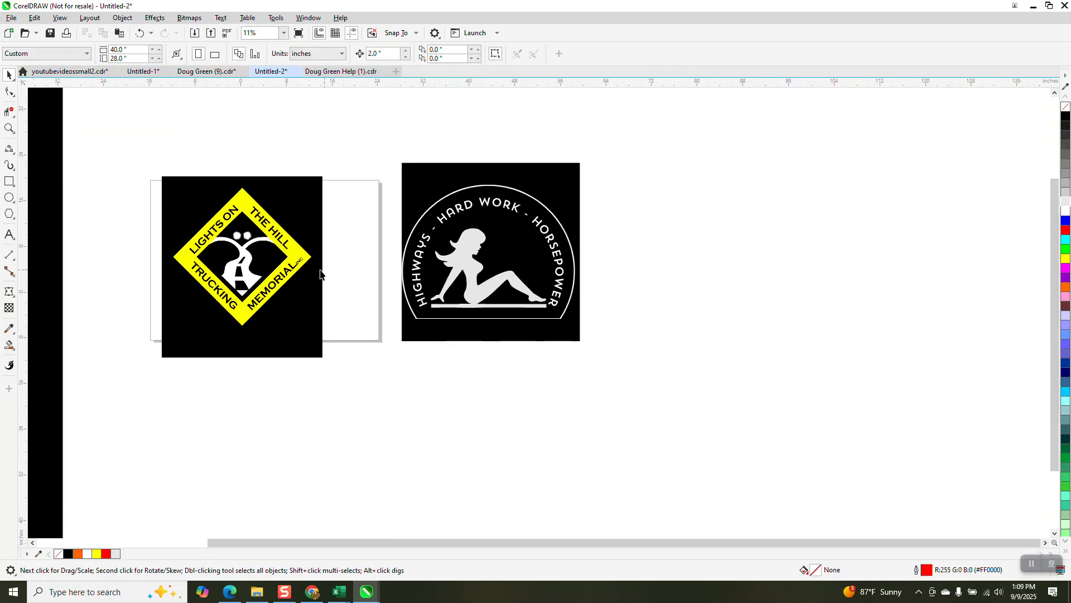
pyautogui.scroll(-3, 424, 279)
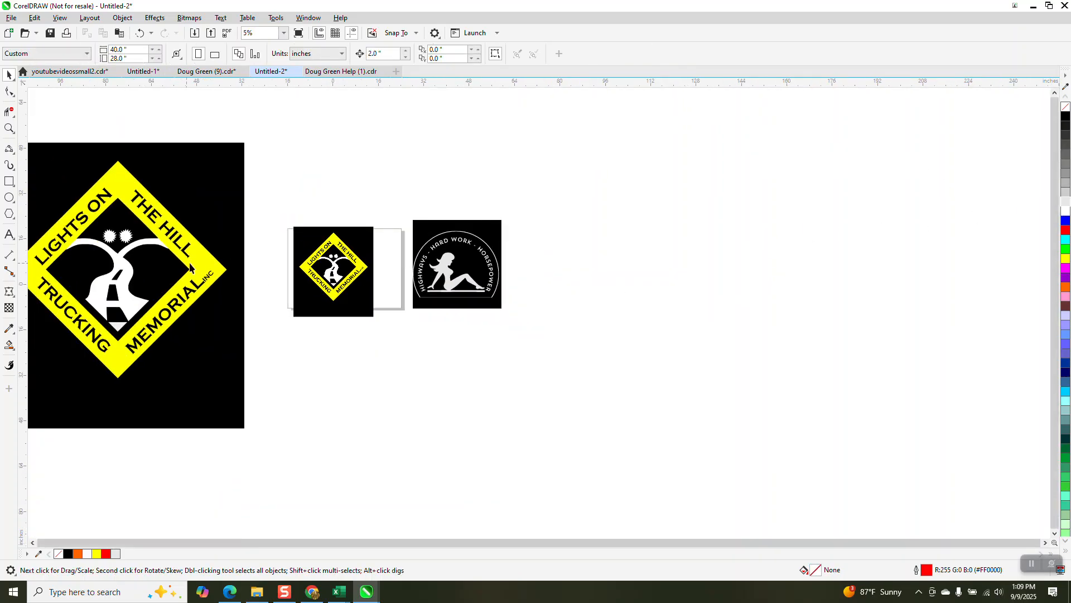
pyautogui.click(11, 17)
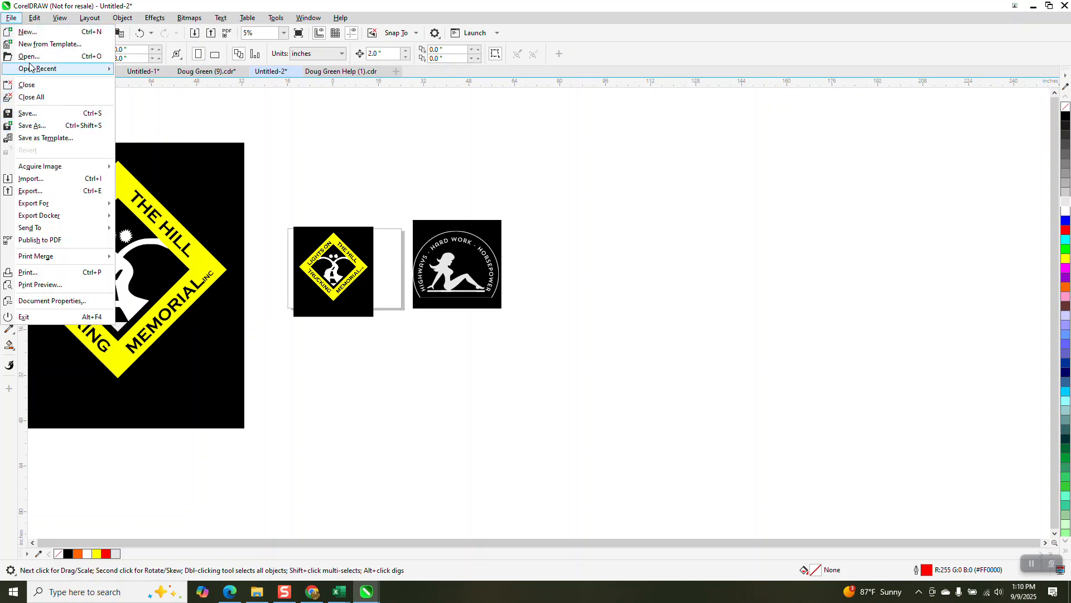
pyautogui.click(32, 178)
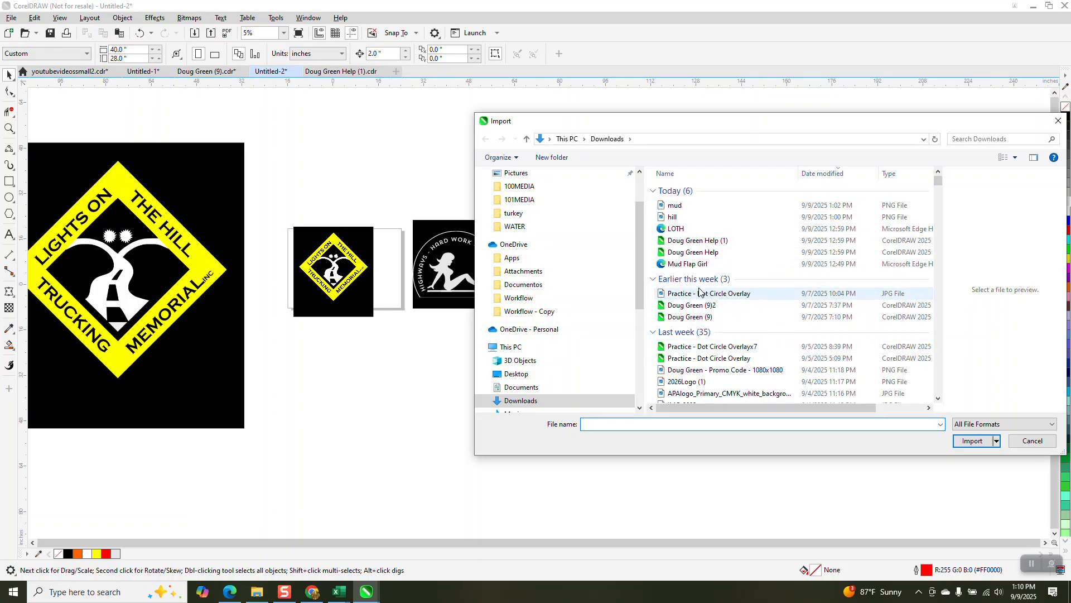
pyautogui.click(698, 265)
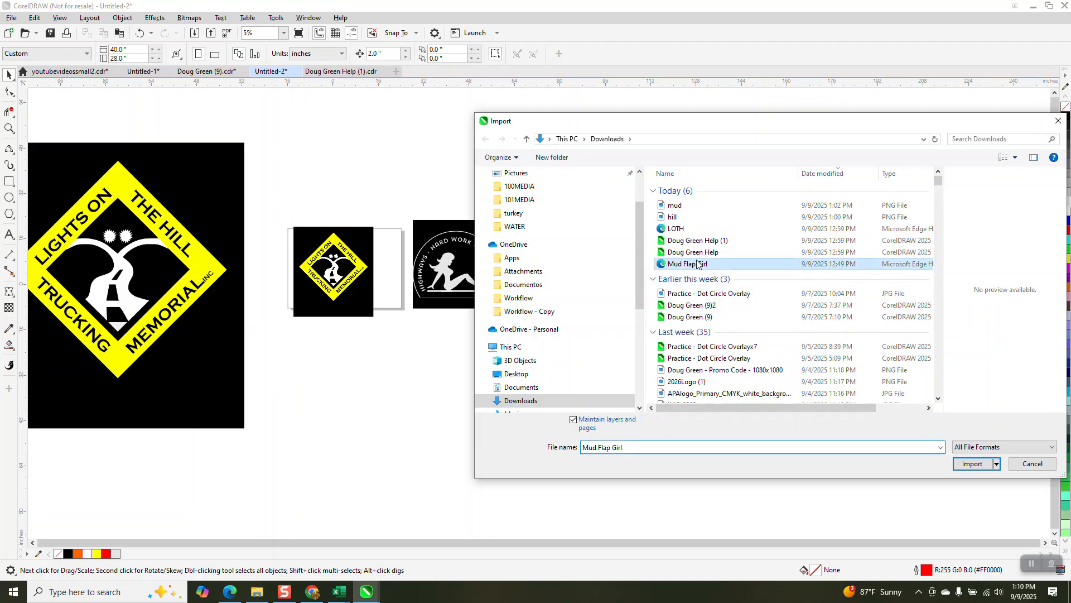
pyautogui.click(973, 465)
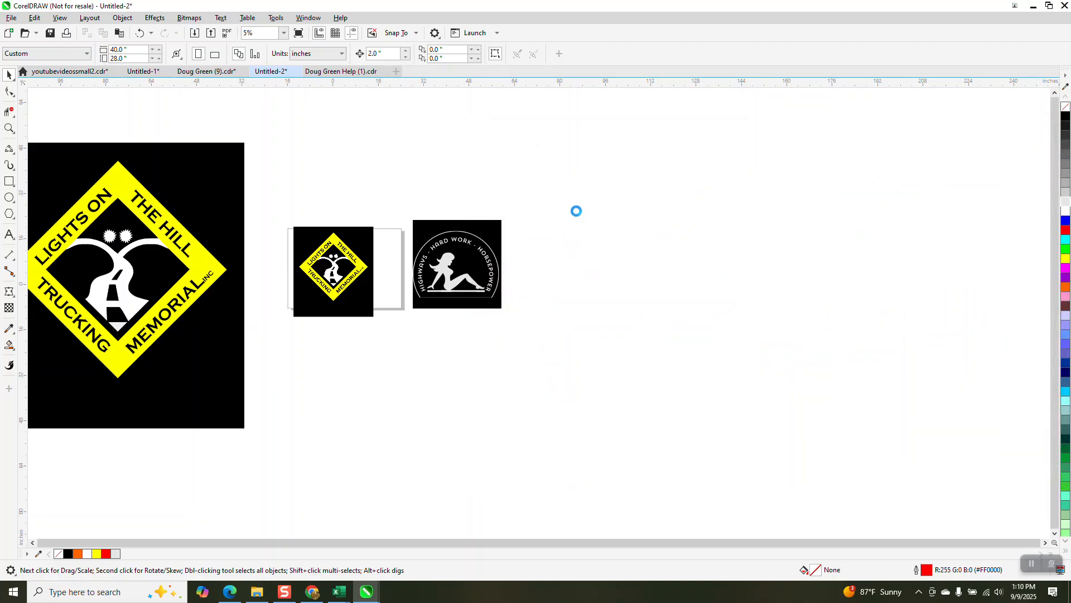
pyautogui.click(581, 212)
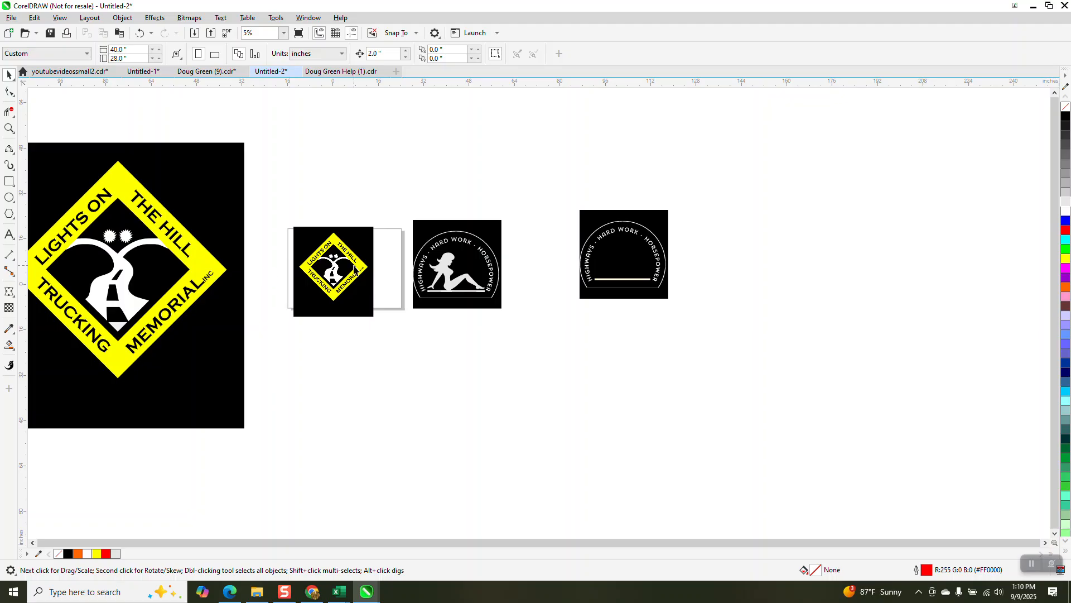
# Examine the edges of the white starburst shapes in the smaller Lights On The Hill artwork up close.
pyautogui.click(9, 128)
pyautogui.moveTo(299, 233); pyautogui.dragTo(385, 301)
pyautogui.moveTo(419, 205); pyautogui.dragTo(669, 379)
pyautogui.scroll(-1, 465, 245)
pyautogui.scroll(-1, 447, 296)
pyautogui.moveTo(363, 307); pyautogui.dragTo(436, 355)
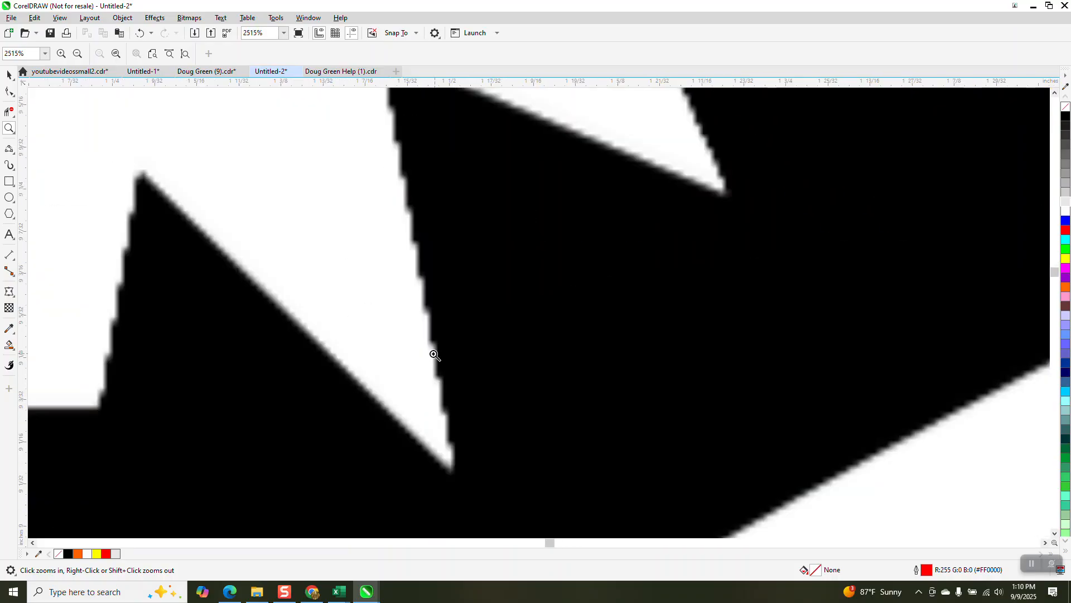
# Examine the edges of the right starburst and the THE HILL lettering in the Lights On The Hill artwork up close.
pyautogui.scroll(-6, 436, 354)
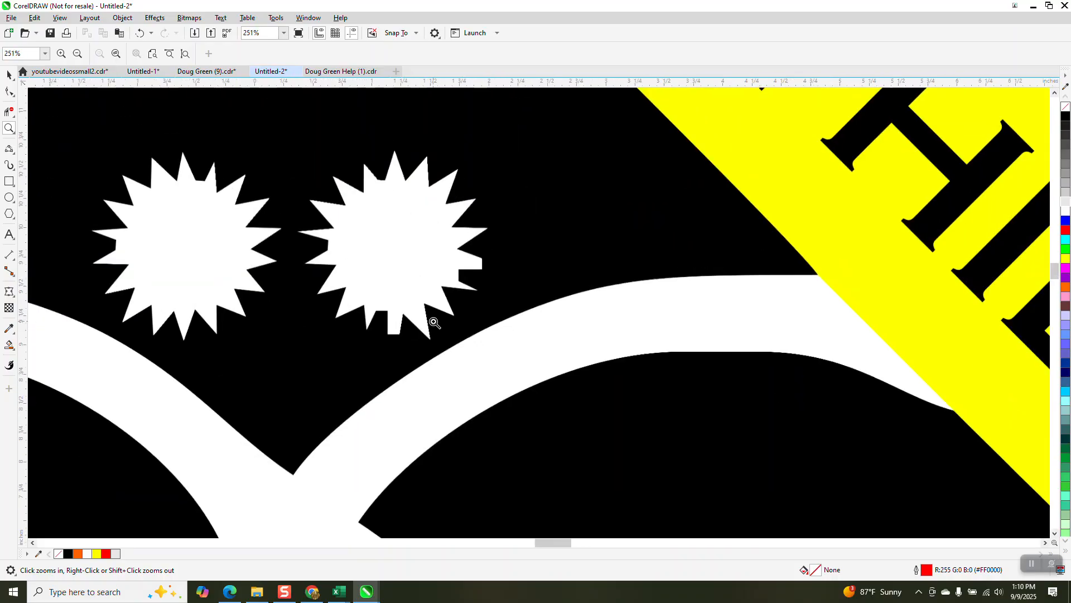
pyautogui.moveTo(395, 295); pyautogui.dragTo(448, 345)
pyautogui.scroll(-3, 383, 305)
pyautogui.scroll(-4, 391, 310)
pyautogui.click(663, 299)
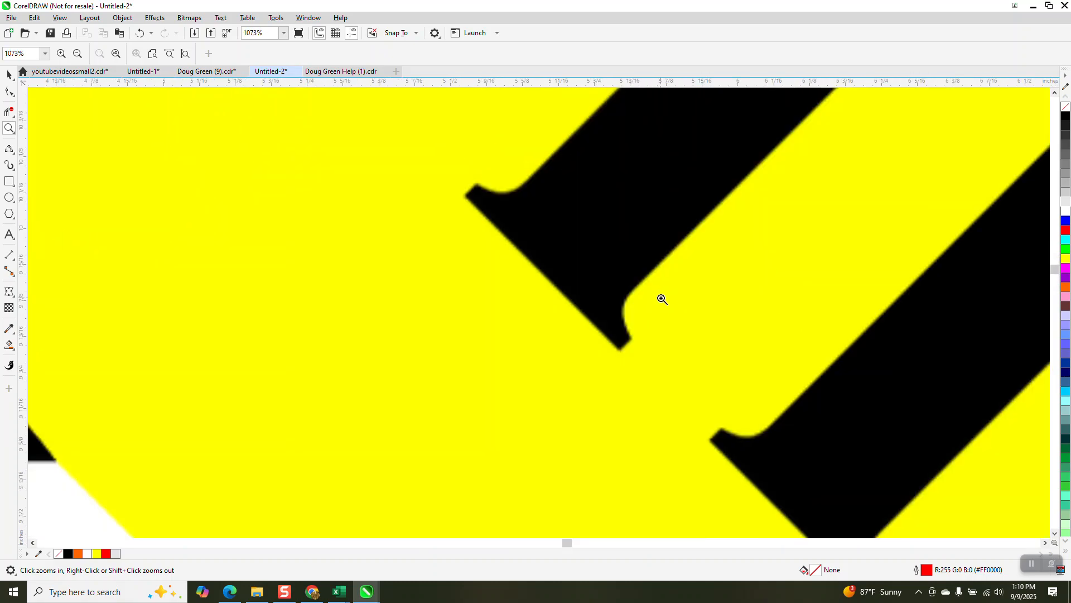
pyautogui.scroll(-6, 625, 281)
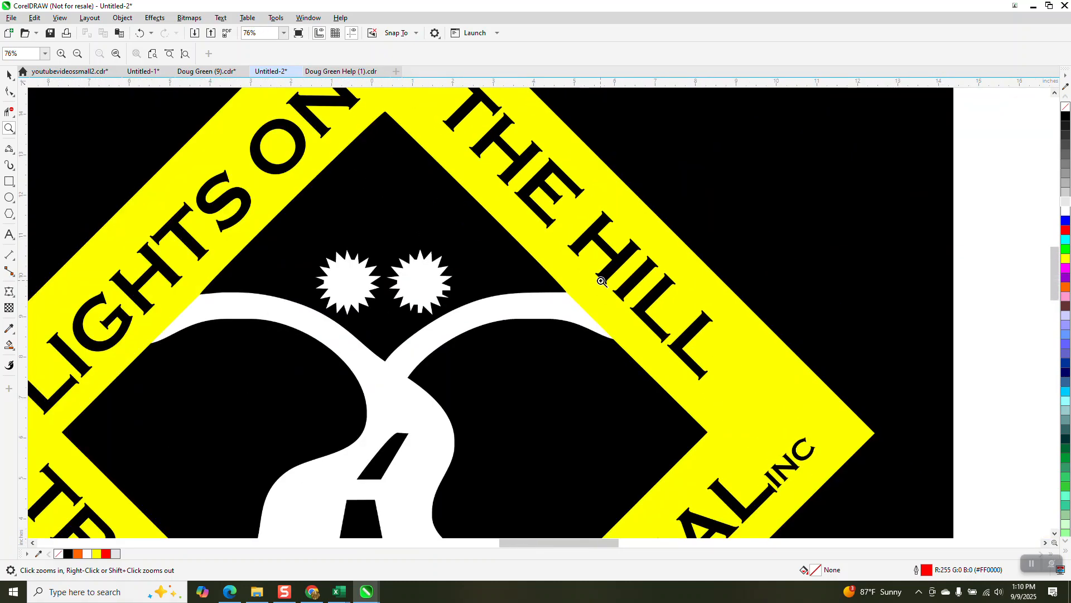
pyautogui.scroll(-3, 602, 282)
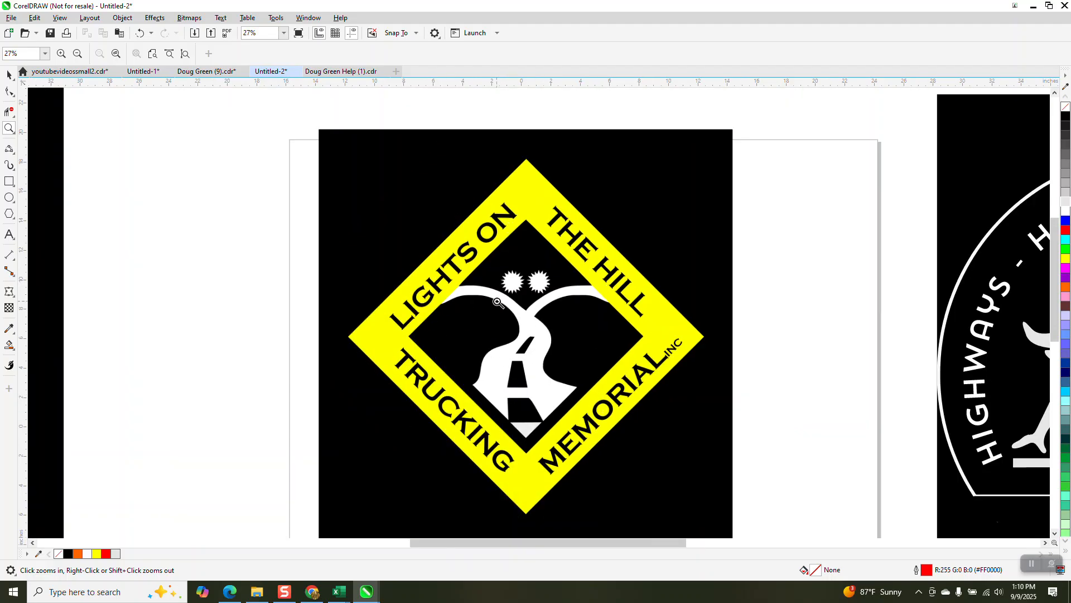
# Shrink the Lights On The Hill bitmap to about 8.14 by 9.17 inches and place it in the page's upper-left area.
pyautogui.click(9, 75)
pyautogui.click(474, 288)
pyautogui.moveTo(474, 289); pyautogui.dragTo(375, 285)
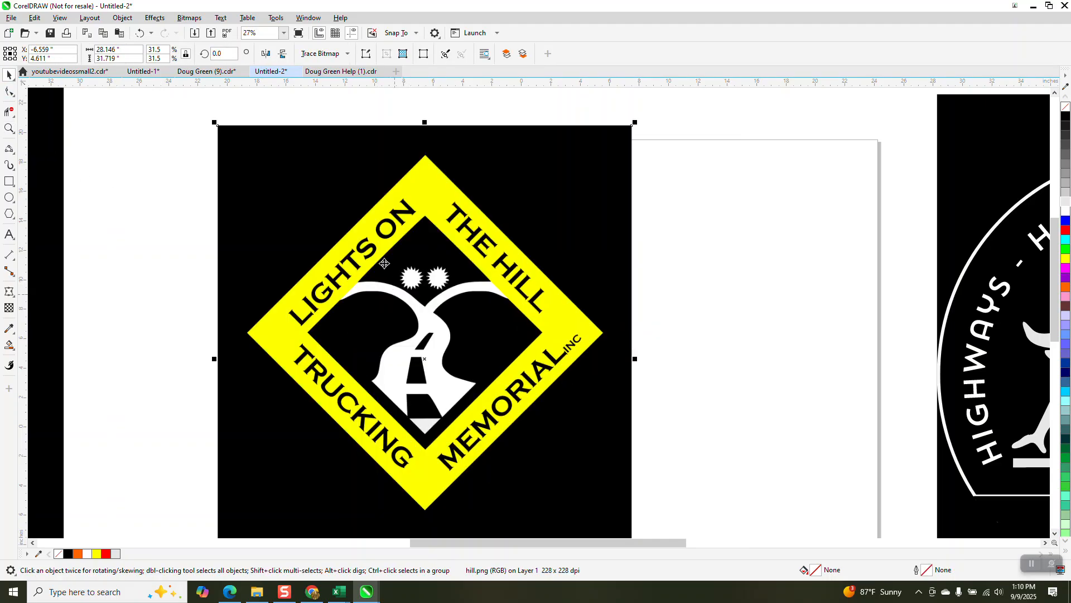
pyautogui.moveTo(634, 123); pyautogui.dragTo(338, 457)
pyautogui.moveTo(294, 495); pyautogui.dragTo(416, 210)
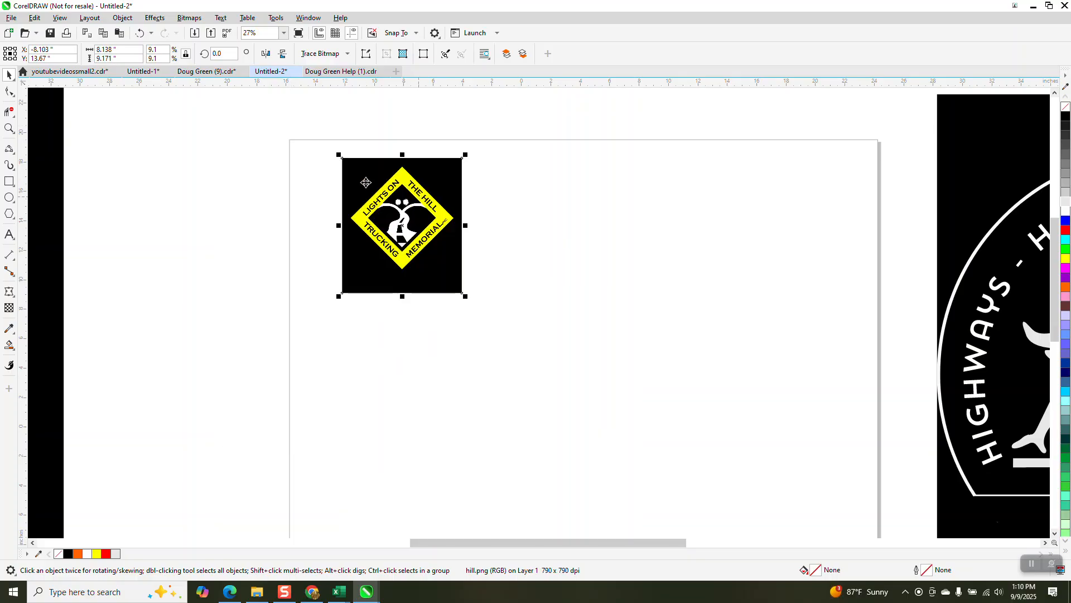
# Try an Outline Trace of the reduced Lights On The Hill bitmap with the Clipart preset.
pyautogui.click(346, 55)
pyautogui.moveTo(341, 94)
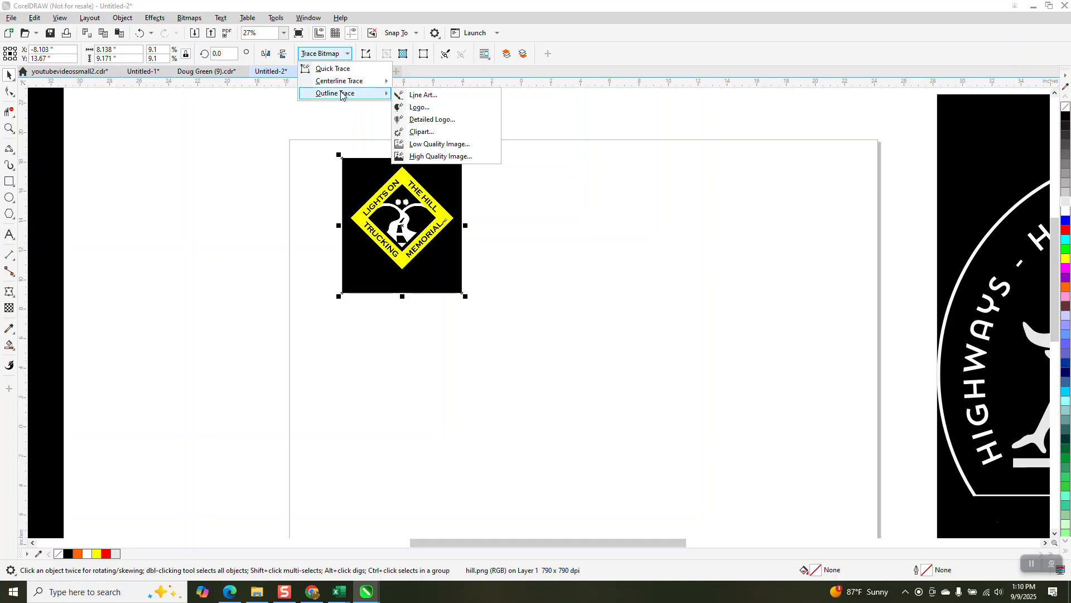
pyautogui.click(420, 140)
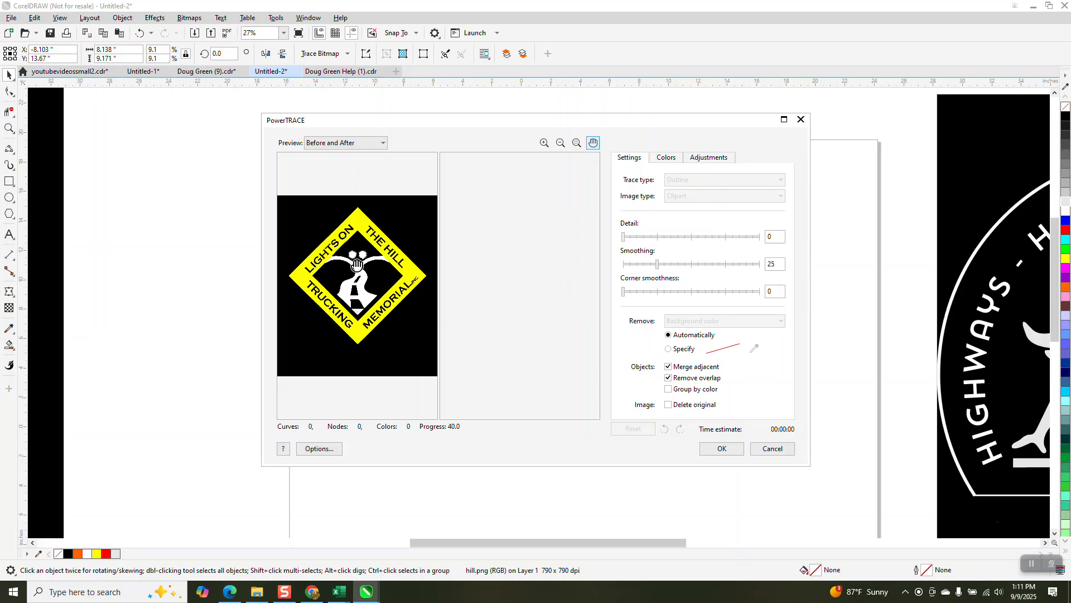
pyautogui.click(772, 449)
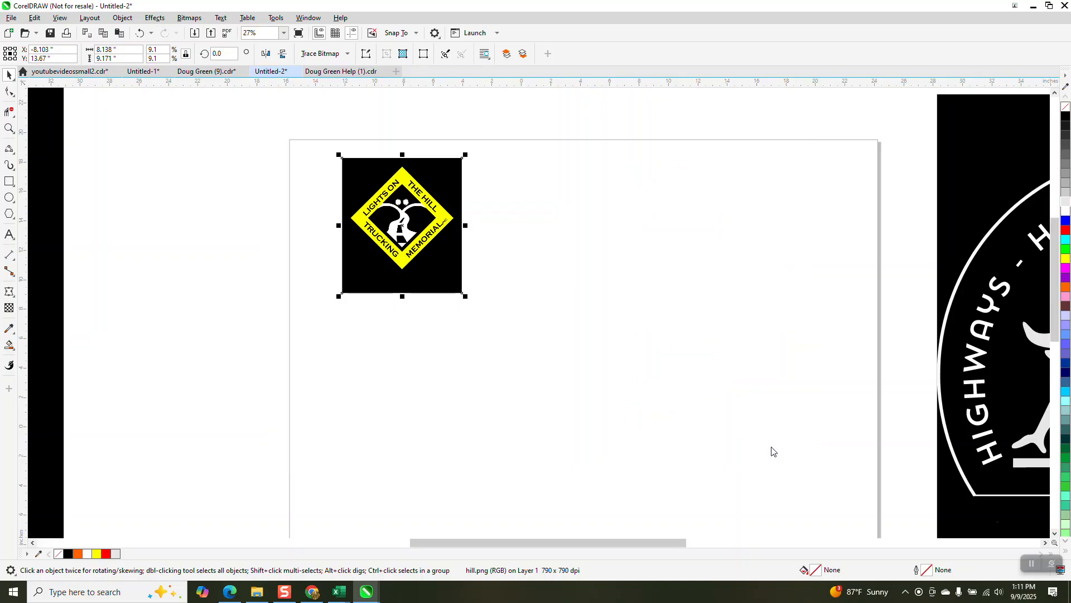
# Examine the lettering edges of the reduced Lights On The Hill bitmap and compare its size with the large original.
pyautogui.click(9, 128)
pyautogui.moveTo(369, 188); pyautogui.dragTo(465, 291)
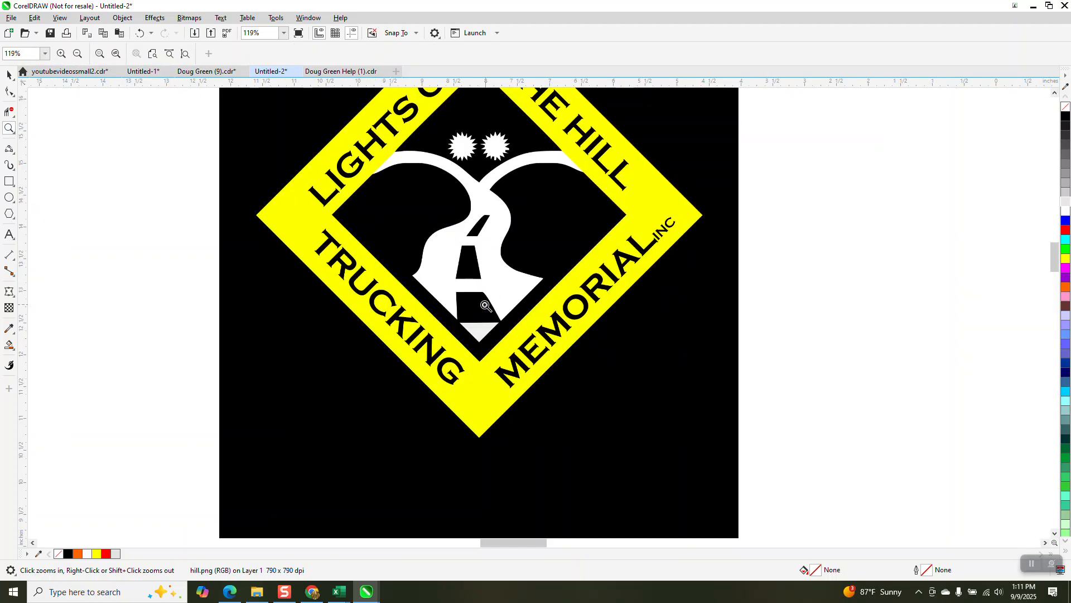
pyautogui.moveTo(550, 319); pyautogui.dragTo(678, 372)
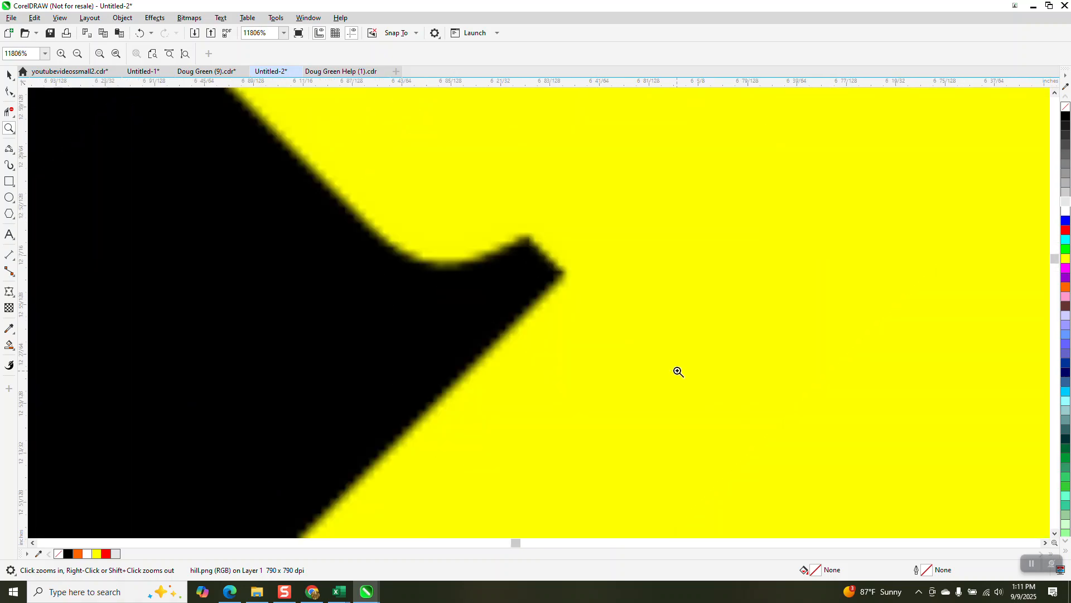
pyautogui.scroll(-5, 508, 334)
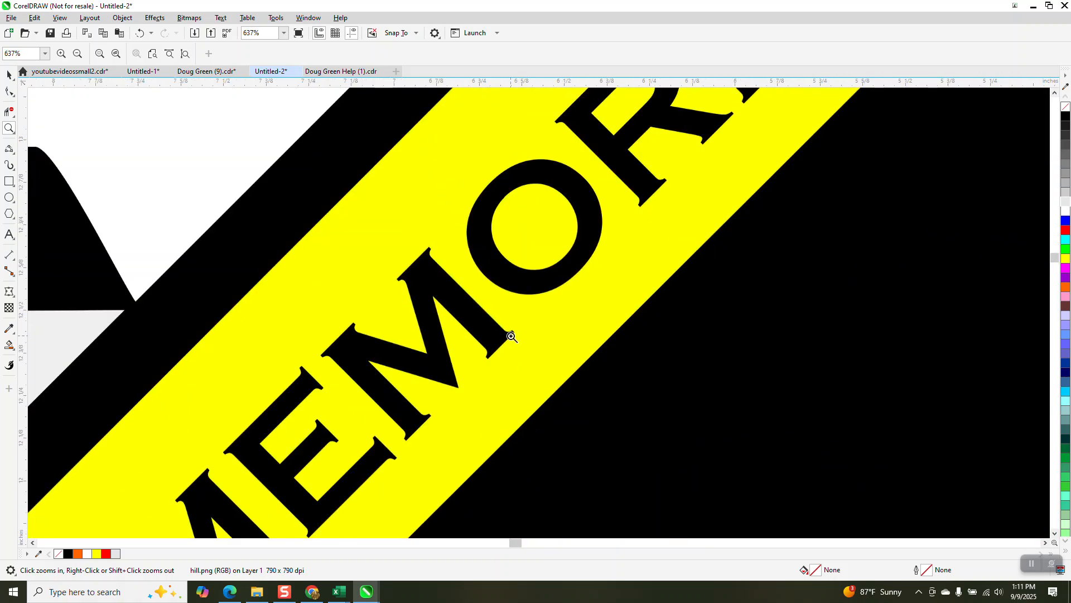
pyautogui.scroll(-3, 508, 334)
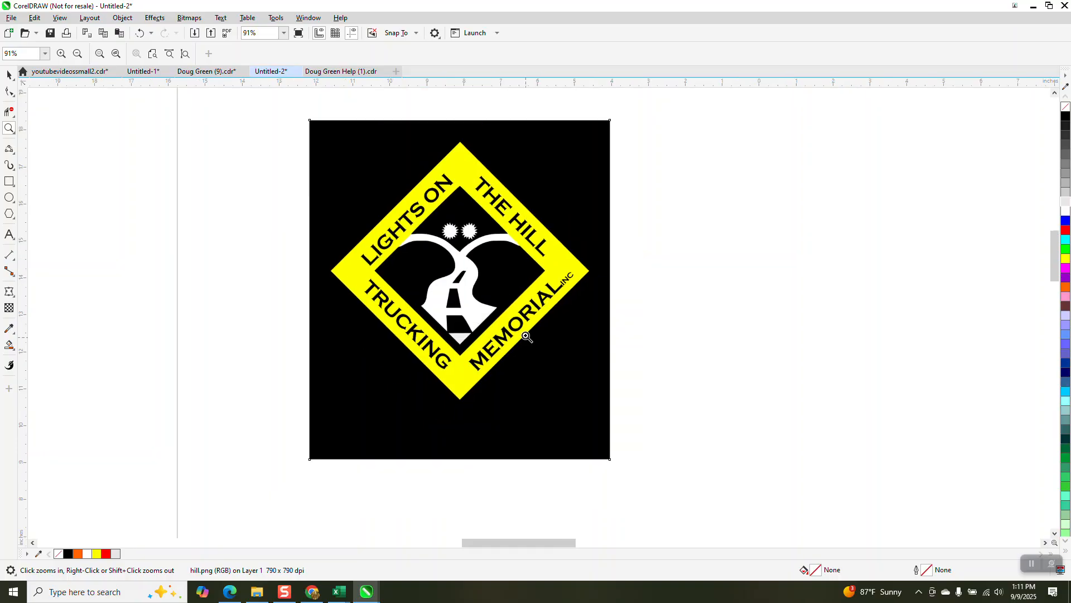
pyautogui.moveTo(430, 171); pyautogui.dragTo(569, 243)
pyautogui.scroll(-2, 533, 261)
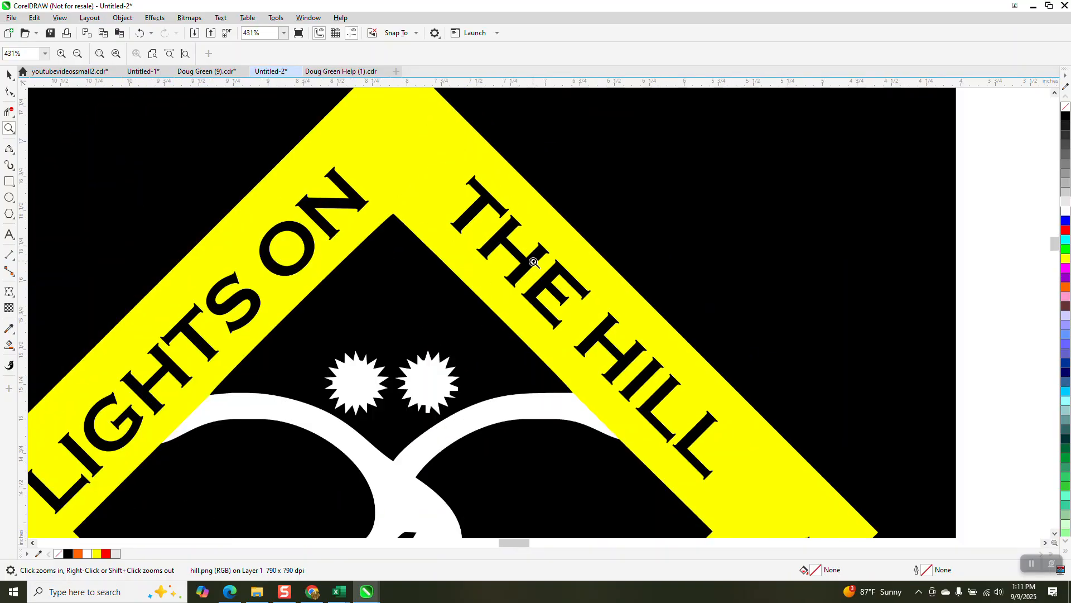
pyautogui.scroll(-5, 527, 270)
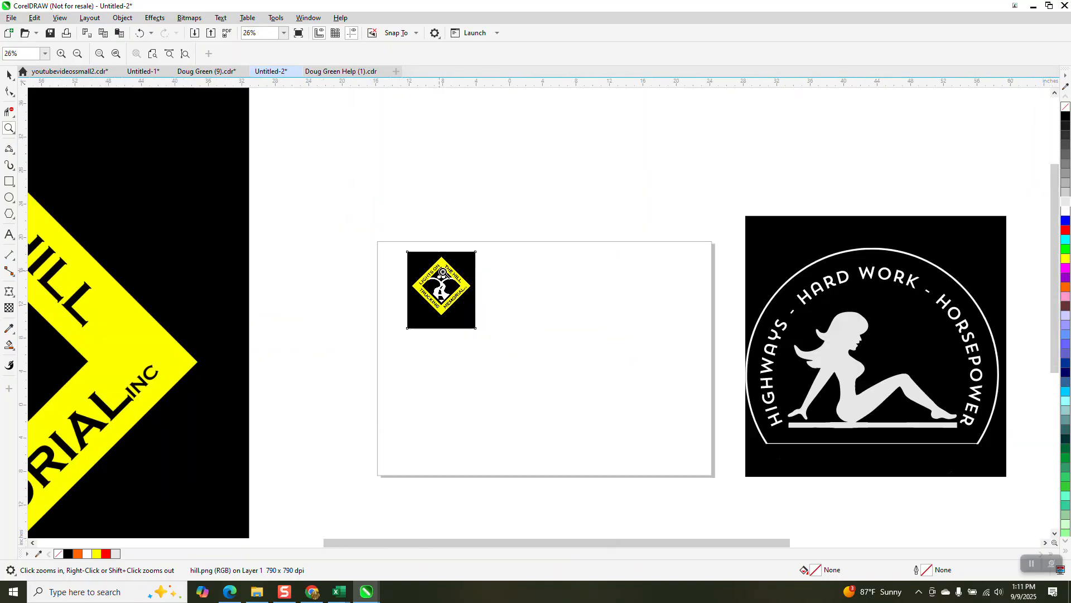
pyautogui.scroll(-3, 507, 282)
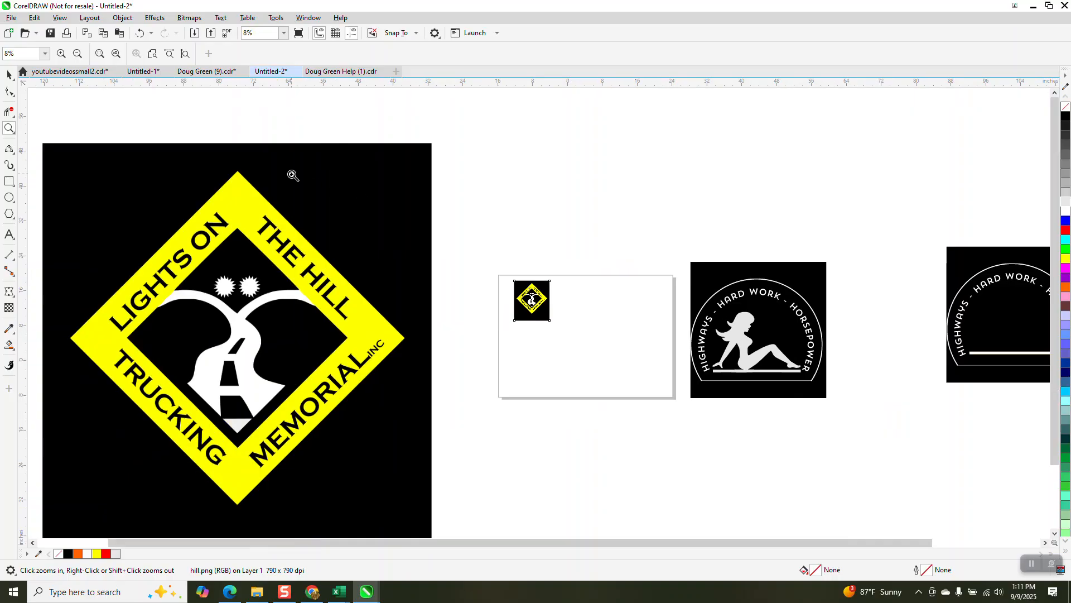
# Move the light grey girl silhouette down out of the arched Highways lettering to below the black background's lower edge.
pyautogui.click(9, 74)
pyautogui.click(743, 334)
pyautogui.moveTo(743, 333); pyautogui.dragTo(758, 405)
# Compare the edges of the arched Highways lettering with the starbursts in the reduced Lights On The Hill bitmap up close.
pyautogui.click(8, 129)
pyautogui.moveTo(684, 282); pyautogui.dragTo(735, 327)
pyautogui.moveTo(688, 260); pyautogui.dragTo(837, 363)
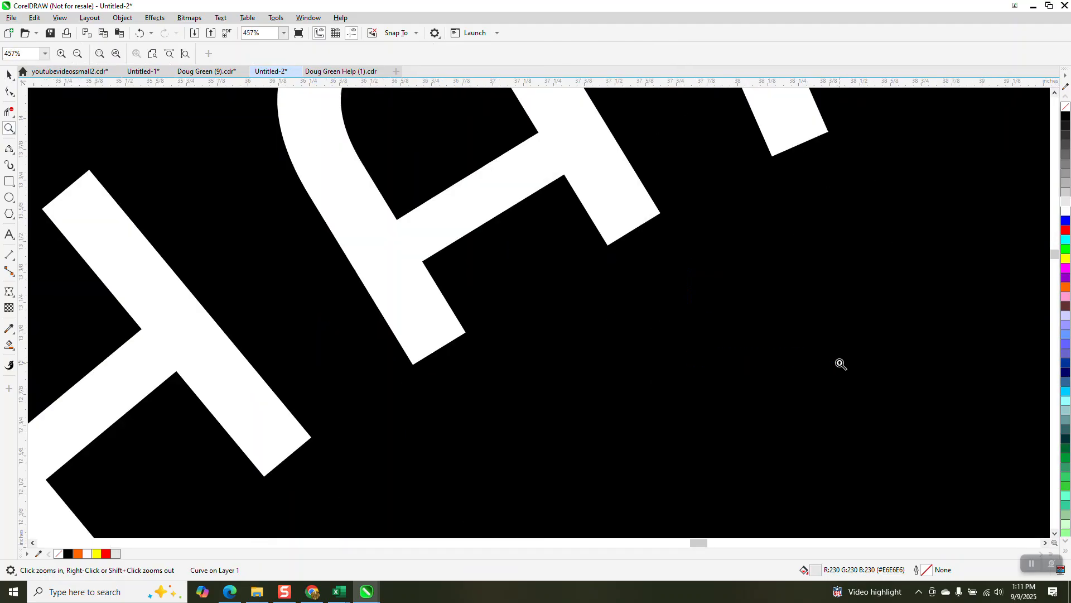
pyautogui.scroll(-5, 476, 273)
pyautogui.scroll(-4, 478, 275)
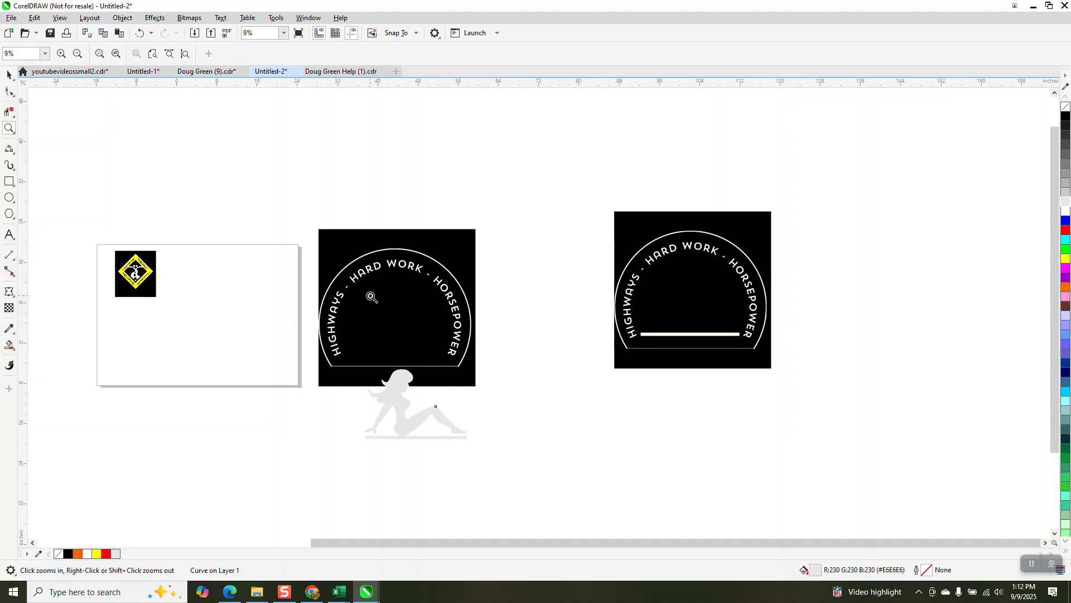
pyautogui.scroll(-1, 247, 305)
pyautogui.moveTo(322, 348); pyautogui.dragTo(321, 348)
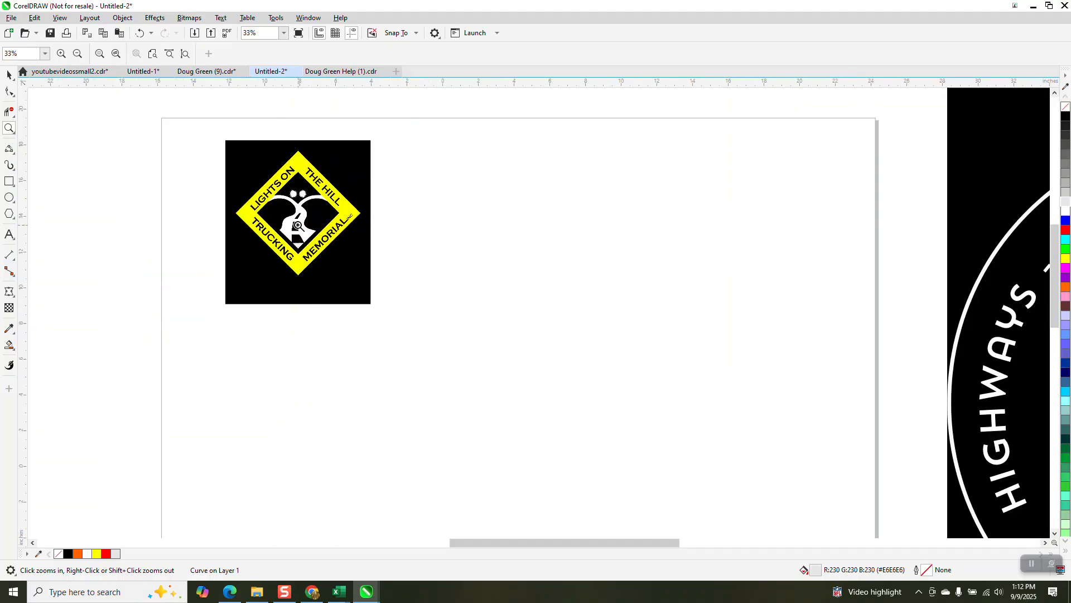
pyautogui.moveTo(221, 159); pyautogui.dragTo(452, 321)
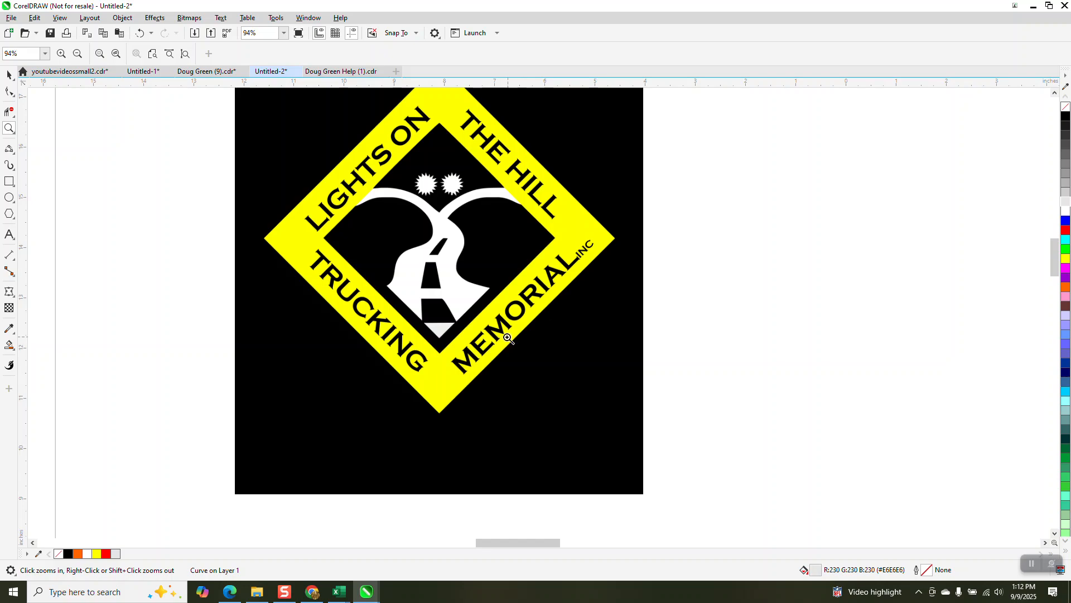
pyautogui.moveTo(407, 181); pyautogui.dragTo(561, 216)
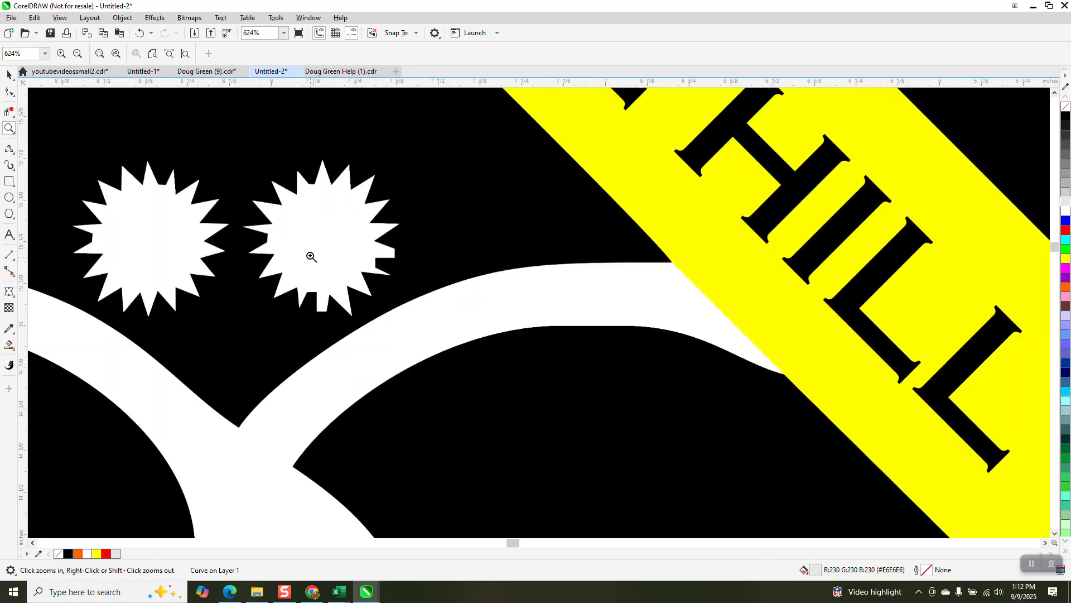
pyautogui.scroll(-3, 309, 258)
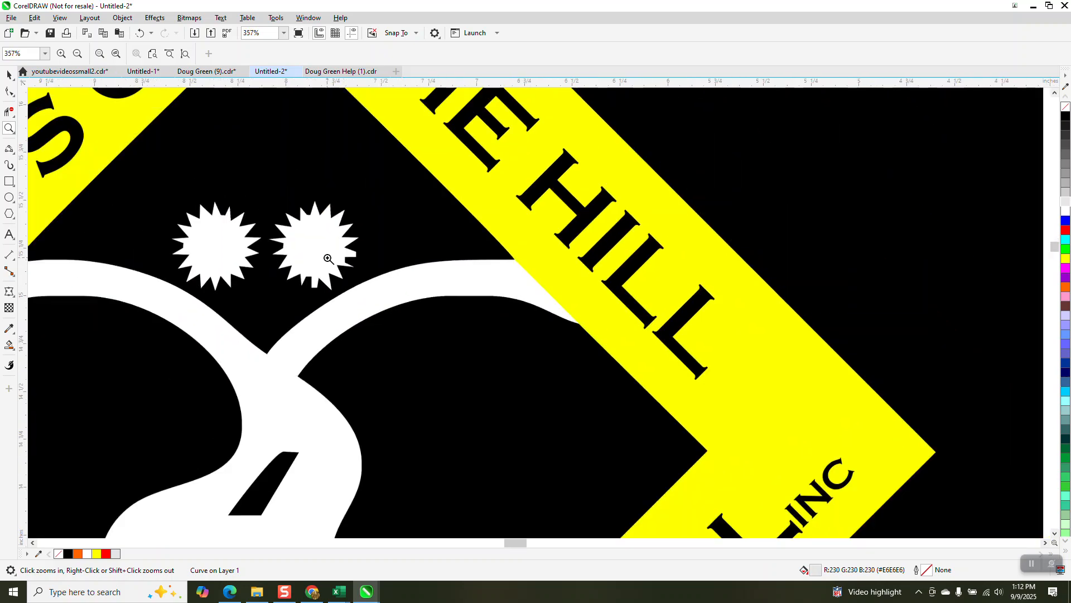
# Draw a polygon about 1.08 by 0.93 inches in the blank area beside the reduced bitmap and set it to 33 sides.
pyautogui.click(9, 213)
pyautogui.scroll(-5, 359, 304)
pyautogui.moveTo(830, 206); pyautogui.dragTo(742, 283)
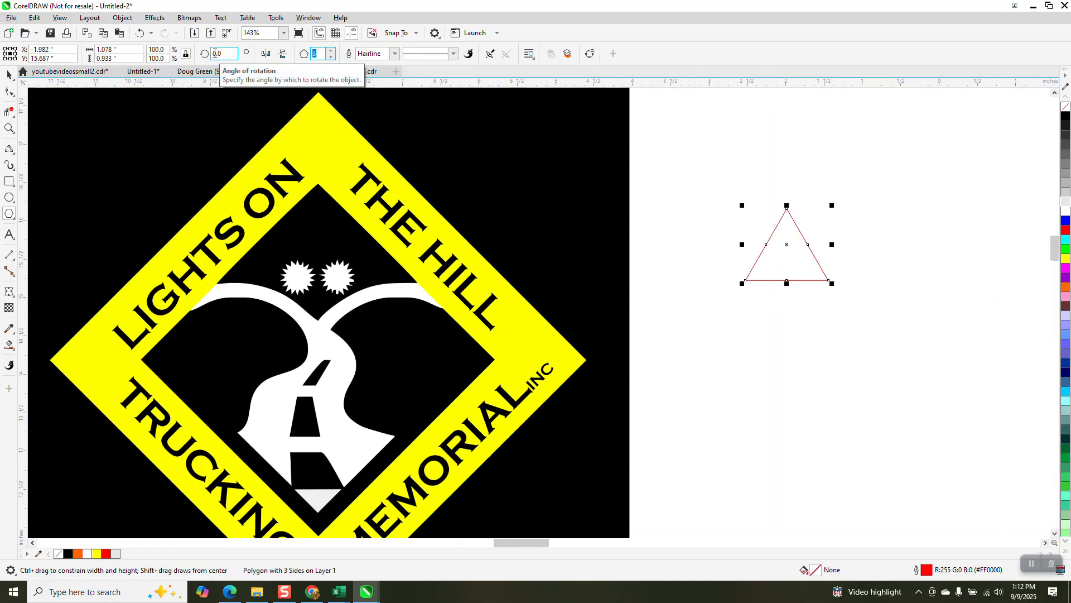
pyautogui.write('3')
pyautogui.press('Return')
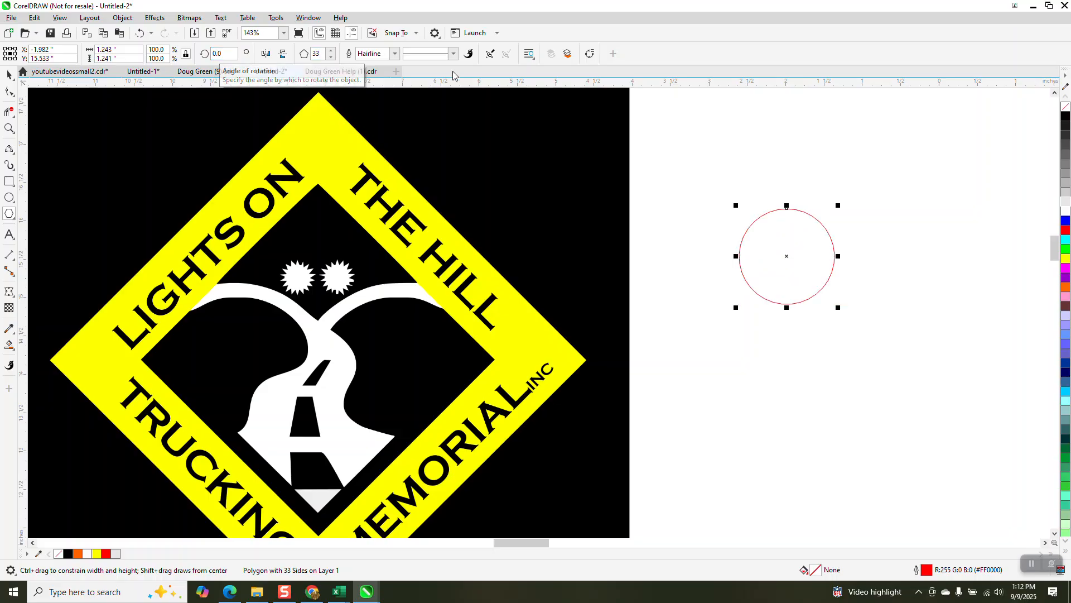
# Shape the polygon into a many-pointed starburst by pulling one of its nodes about 0.12 inch inward.
pyautogui.click(9, 91)
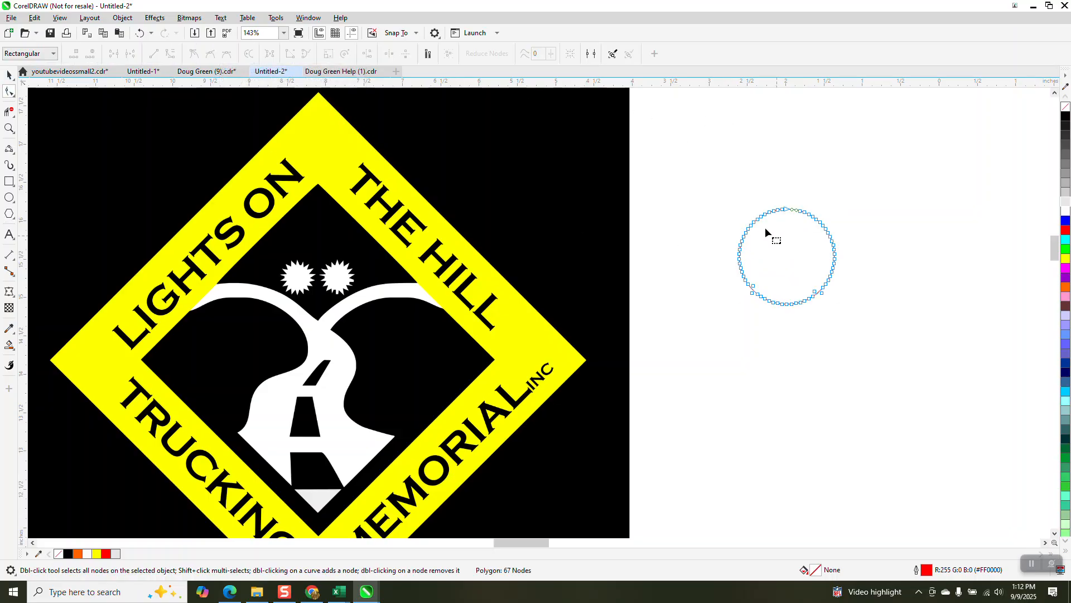
pyautogui.moveTo(755, 227); pyautogui.dragTo(758, 232)
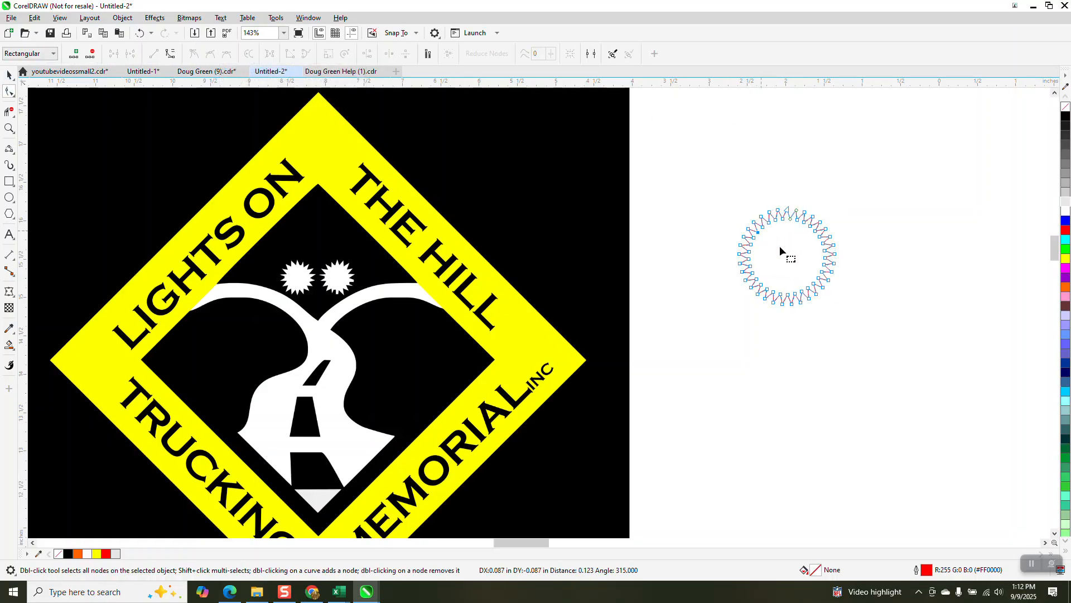
pyautogui.click(9, 128)
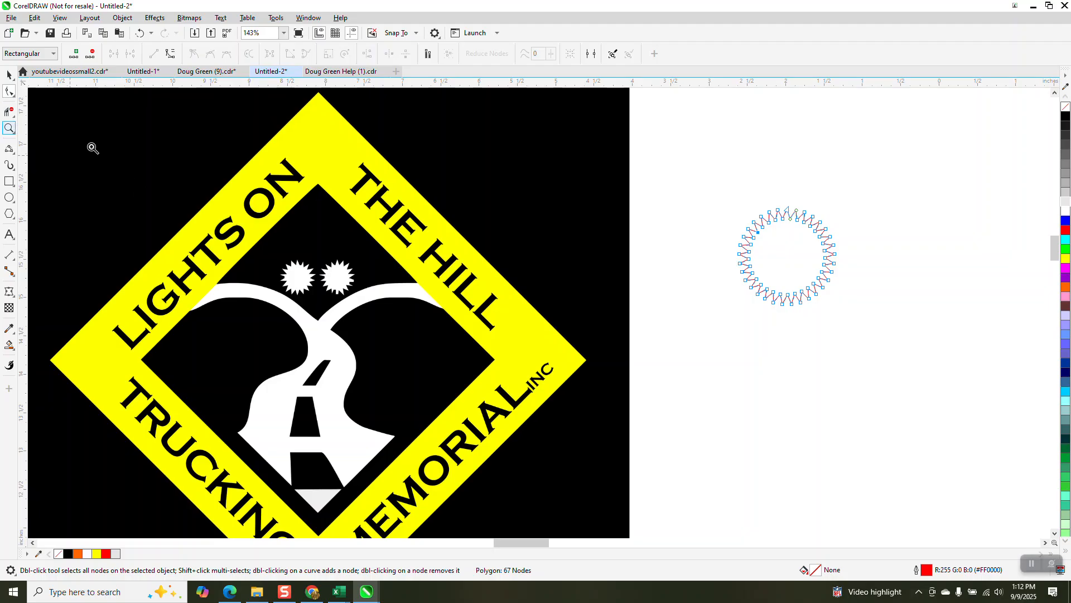
pyautogui.moveTo(731, 190); pyautogui.dragTo(914, 296)
pyautogui.scroll(-3, 687, 234)
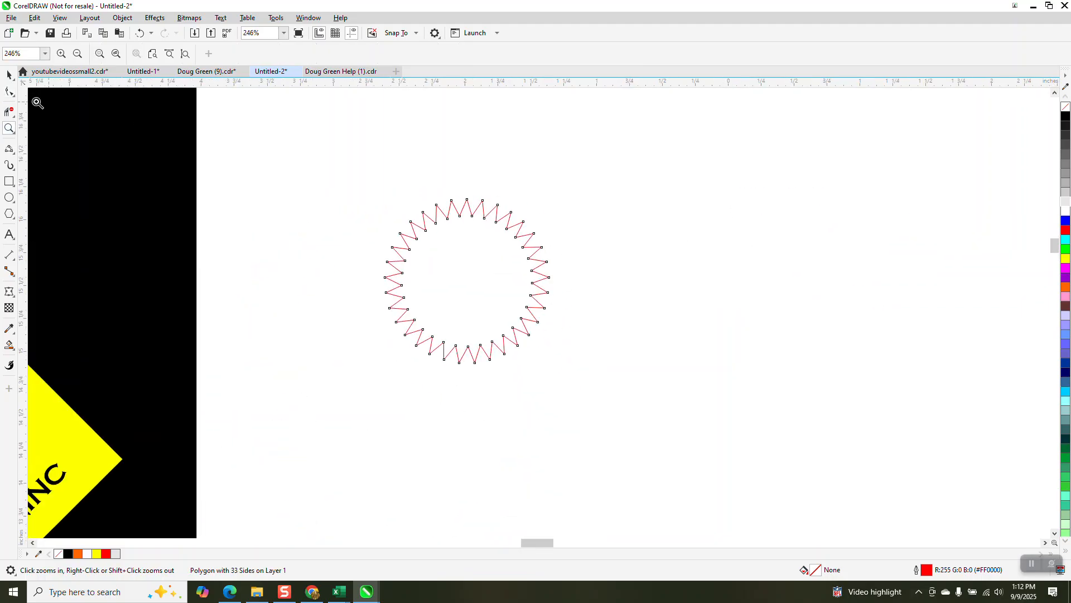
# Fill the new starburst white without an outline and place it above the two small starbursts inside the yellow diamond.
pyautogui.click(9, 75)
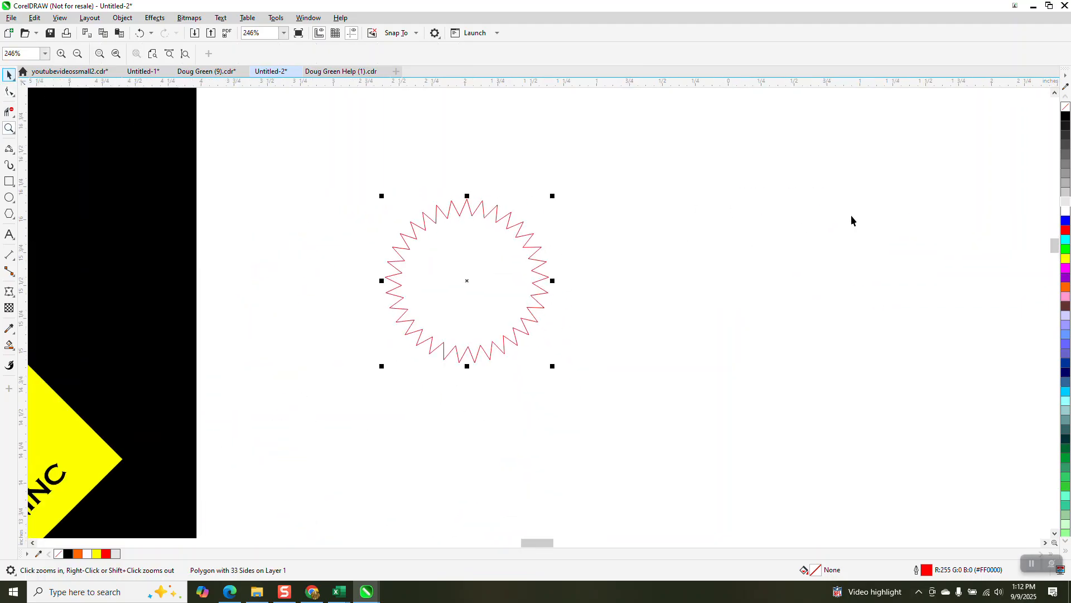
pyautogui.click(1065, 211)
pyautogui.scroll(-1, 1037, 192)
pyautogui.rightClick(1066, 106)
pyautogui.scroll(-1, 691, 241)
pyautogui.moveTo(660, 248); pyautogui.dragTo(271, 347)
pyautogui.moveTo(321, 297); pyautogui.dragTo(199, 230)
# Compare the points and edges of the new vector starburst with the two bitmap starbursts below it up close.
pyautogui.click(8, 128)
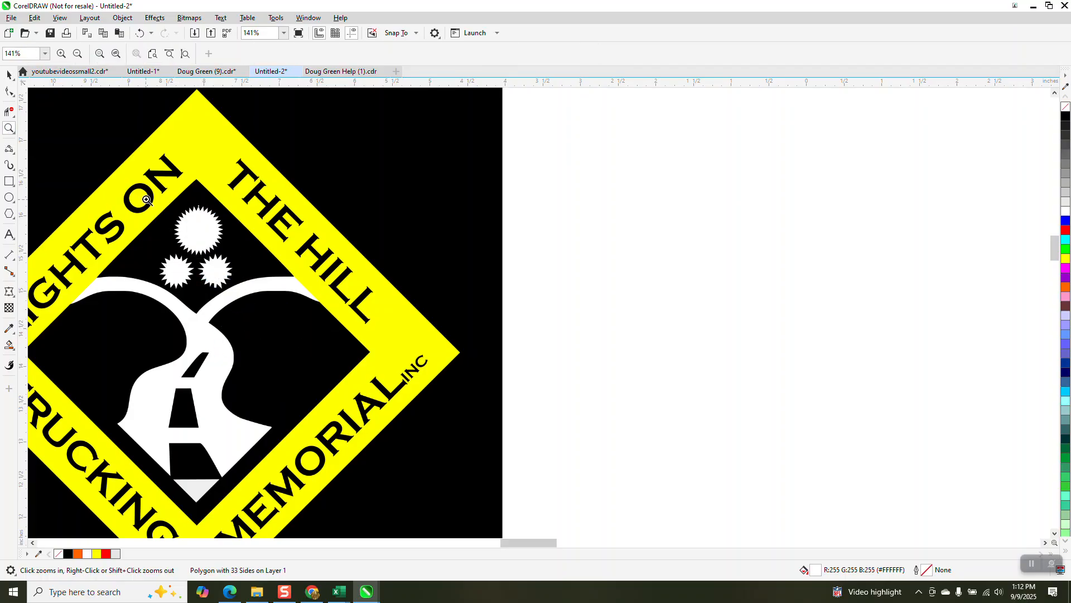
pyautogui.moveTo(146, 199); pyautogui.dragTo(272, 274)
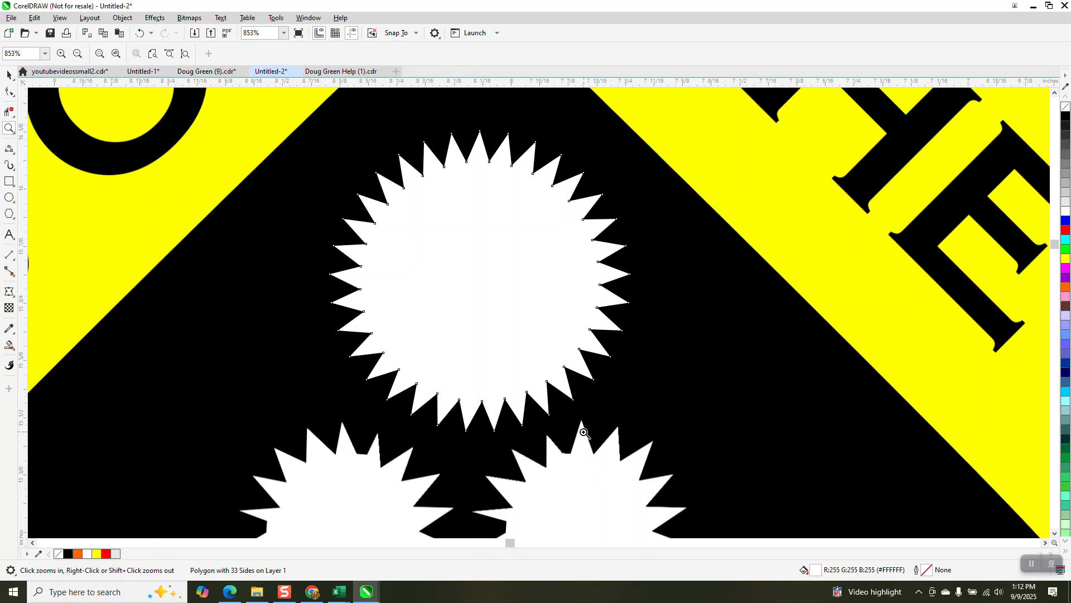
pyautogui.scroll(-1, 569, 410)
pyautogui.moveTo(552, 427); pyautogui.dragTo(588, 462)
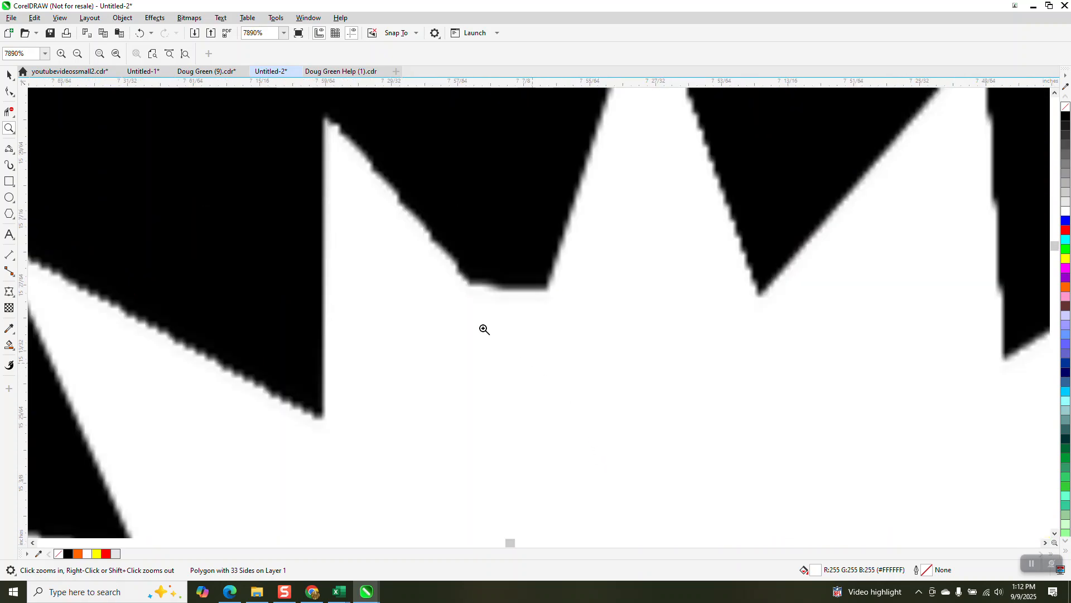
pyautogui.scroll(-4, 487, 315)
pyautogui.scroll(-2, 486, 316)
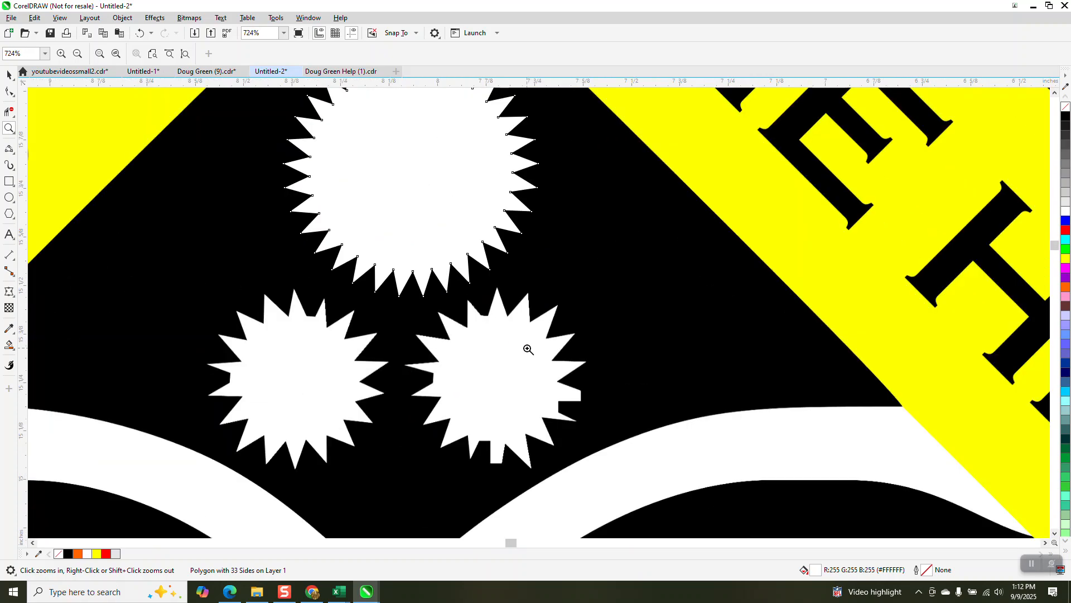
pyautogui.scroll(-1, 526, 352)
pyautogui.moveTo(513, 252); pyautogui.dragTo(562, 306)
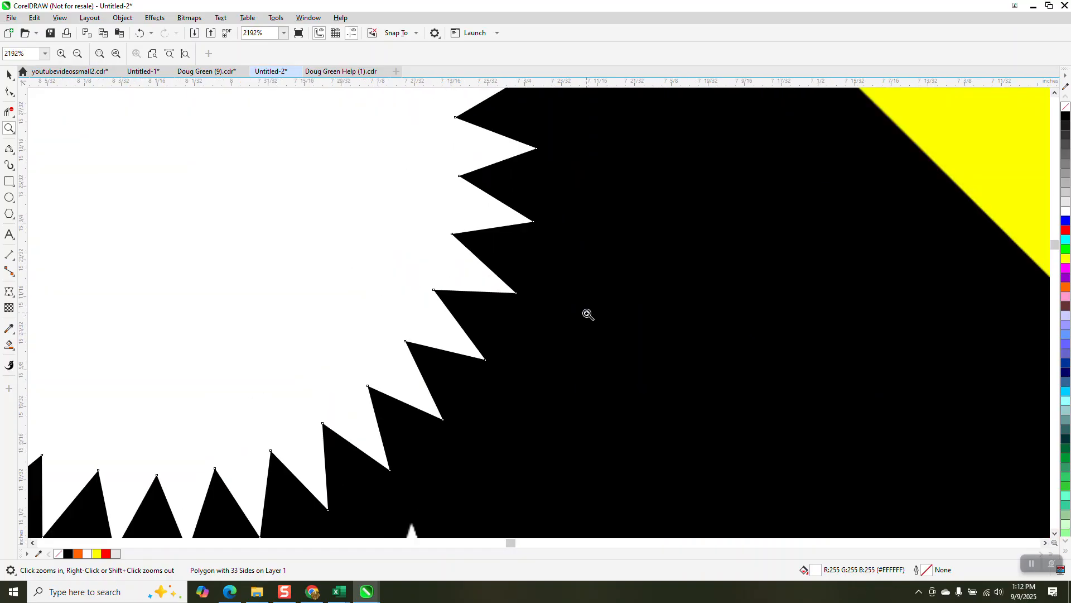
pyautogui.scroll(-4, 578, 242)
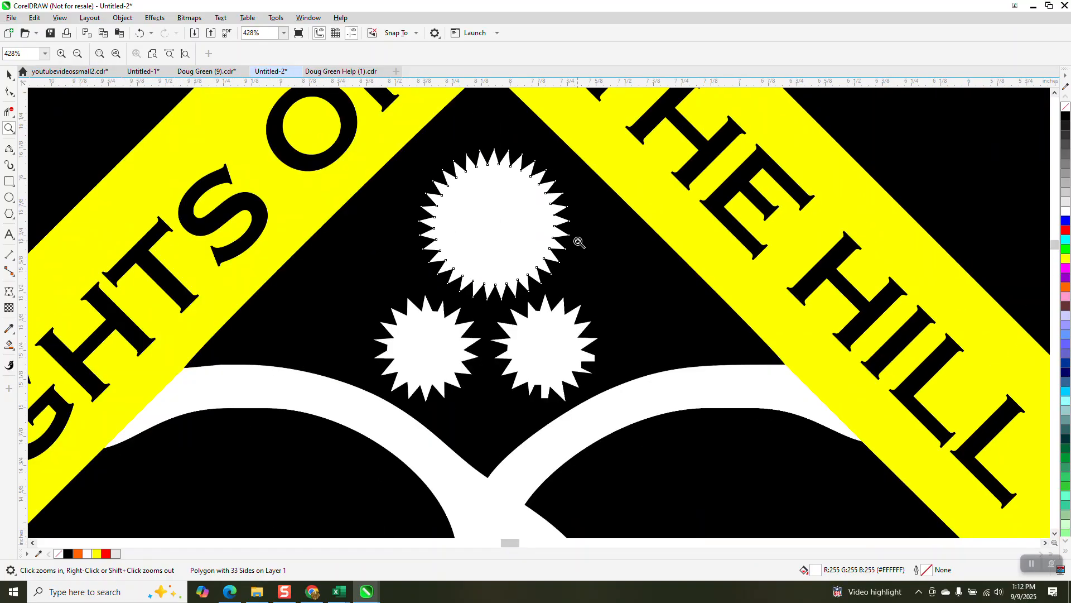